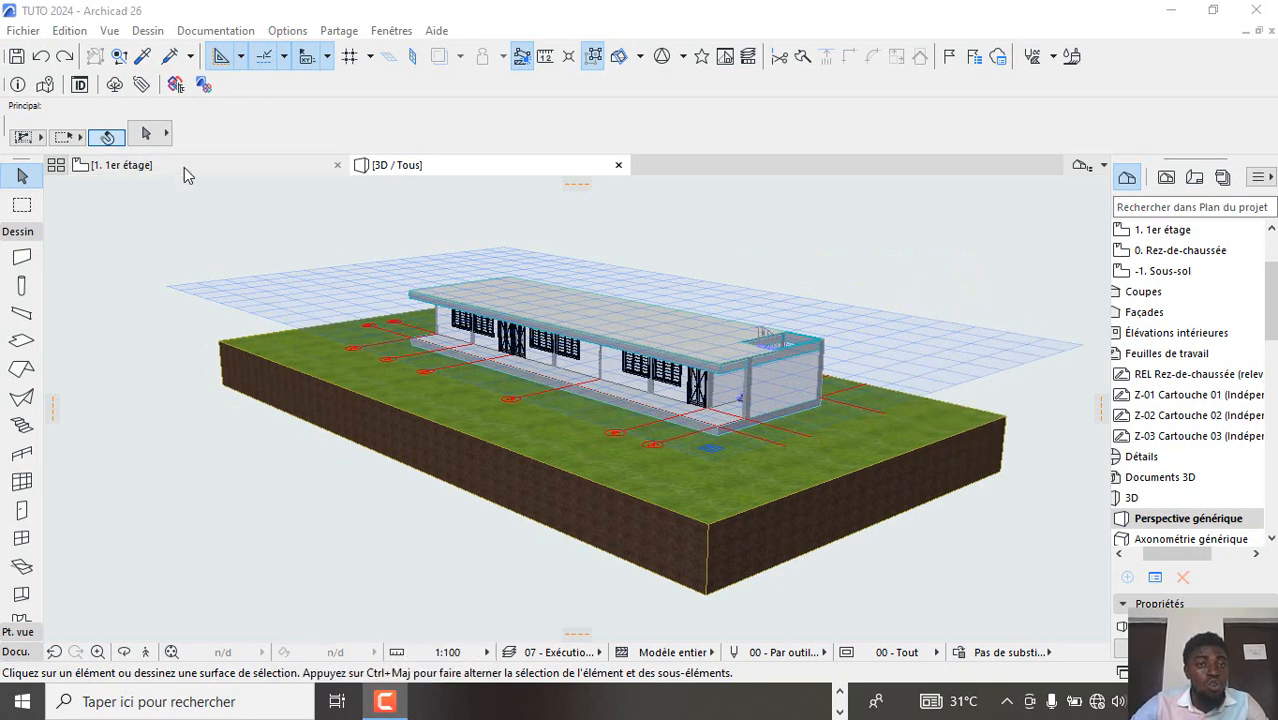
Open the Rez-de-chaussée floor plan and copy all of its elements except the surrounding terrain.
{"action": "double_click", "coordinate": [1217, 254]}
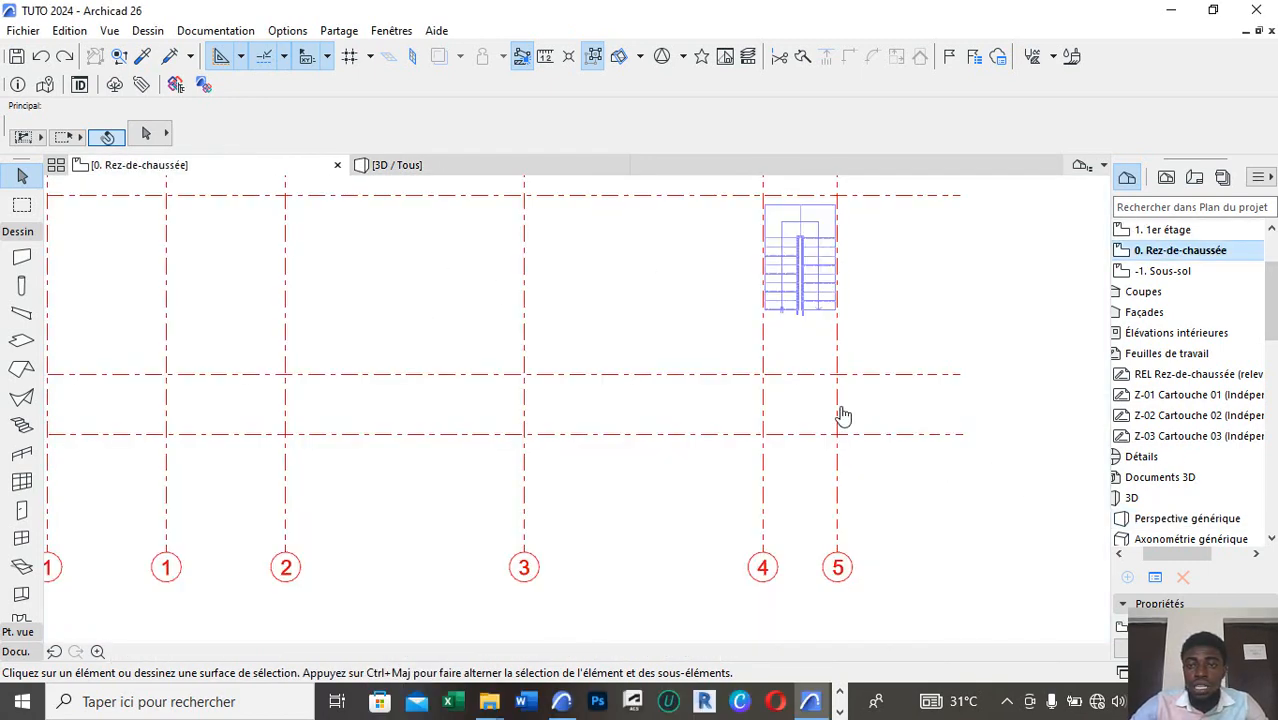
{"action": "scroll", "coordinate": [838, 419], "scroll_direction": "down", "scroll_amount": 3}
{"action": "scroll", "coordinate": [700, 351], "scroll_direction": "up", "scroll_amount": 3}
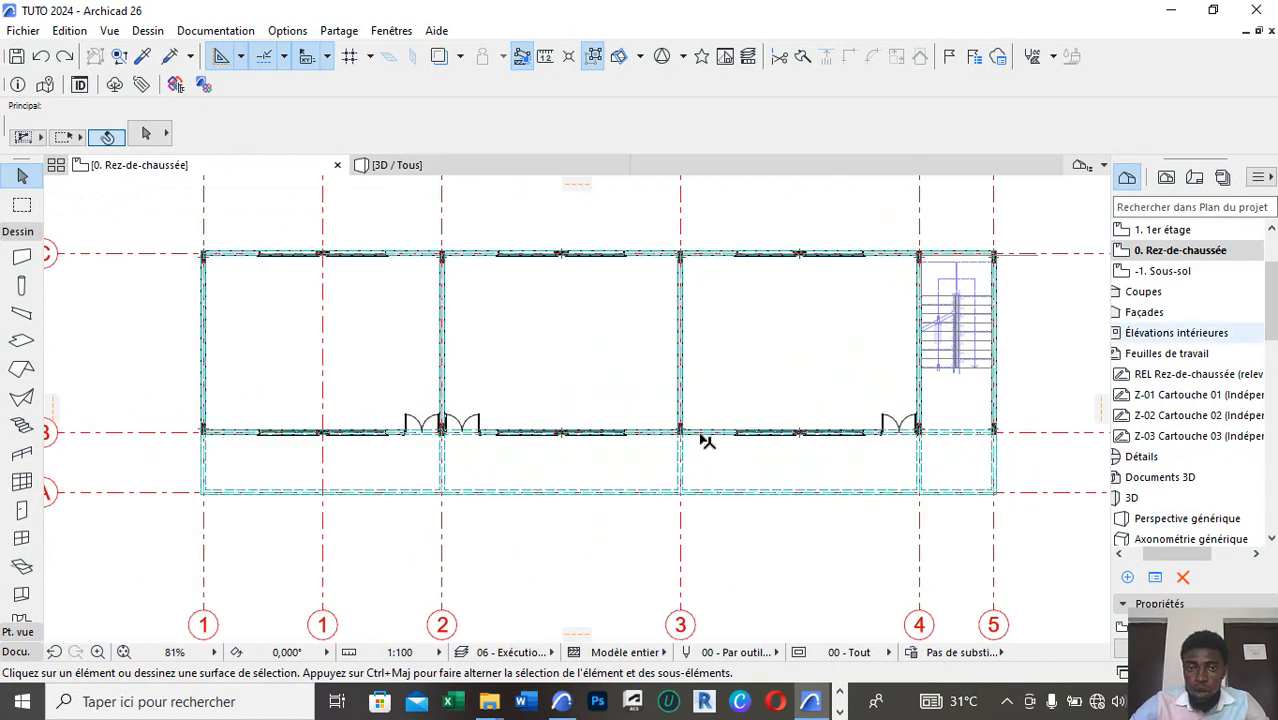
{"action": "scroll", "coordinate": [702, 437], "scroll_direction": "down", "scroll_amount": 3}
{"action": "scroll", "coordinate": [636, 402], "scroll_direction": "up", "scroll_amount": 1}
{"action": "scroll", "coordinate": [747, 417], "scroll_direction": "down", "scroll_amount": 3}
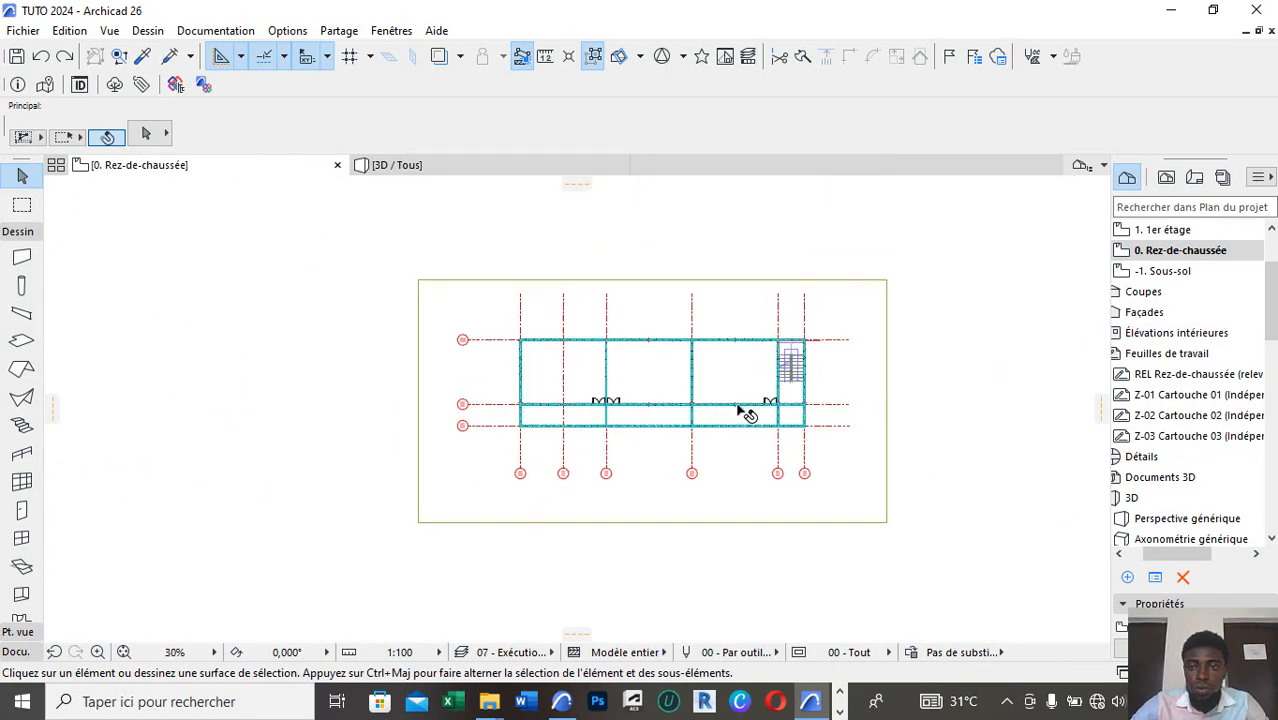
{"action": "scroll", "coordinate": [545, 366], "scroll_direction": "up", "scroll_amount": 5}
{"action": "scroll", "coordinate": [550, 366], "scroll_direction": "down", "scroll_amount": 1}
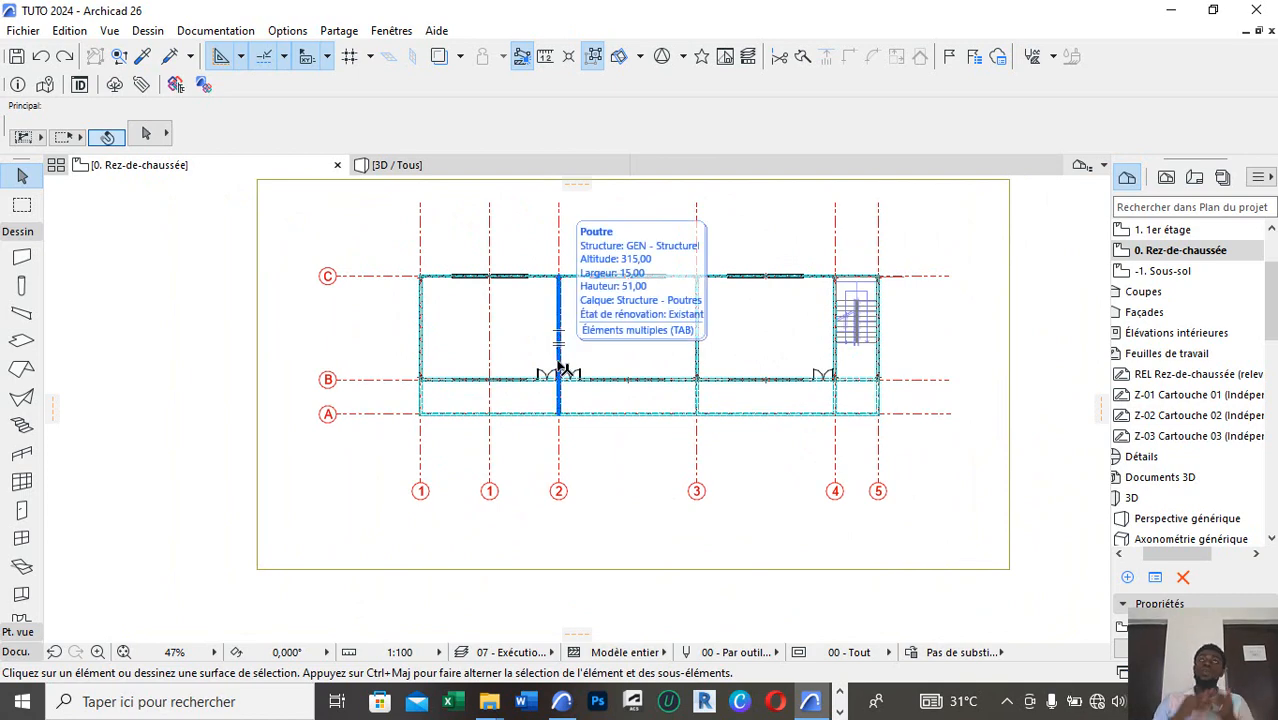
{"action": "scroll", "coordinate": [502, 519], "scroll_direction": "down", "scroll_amount": 2}
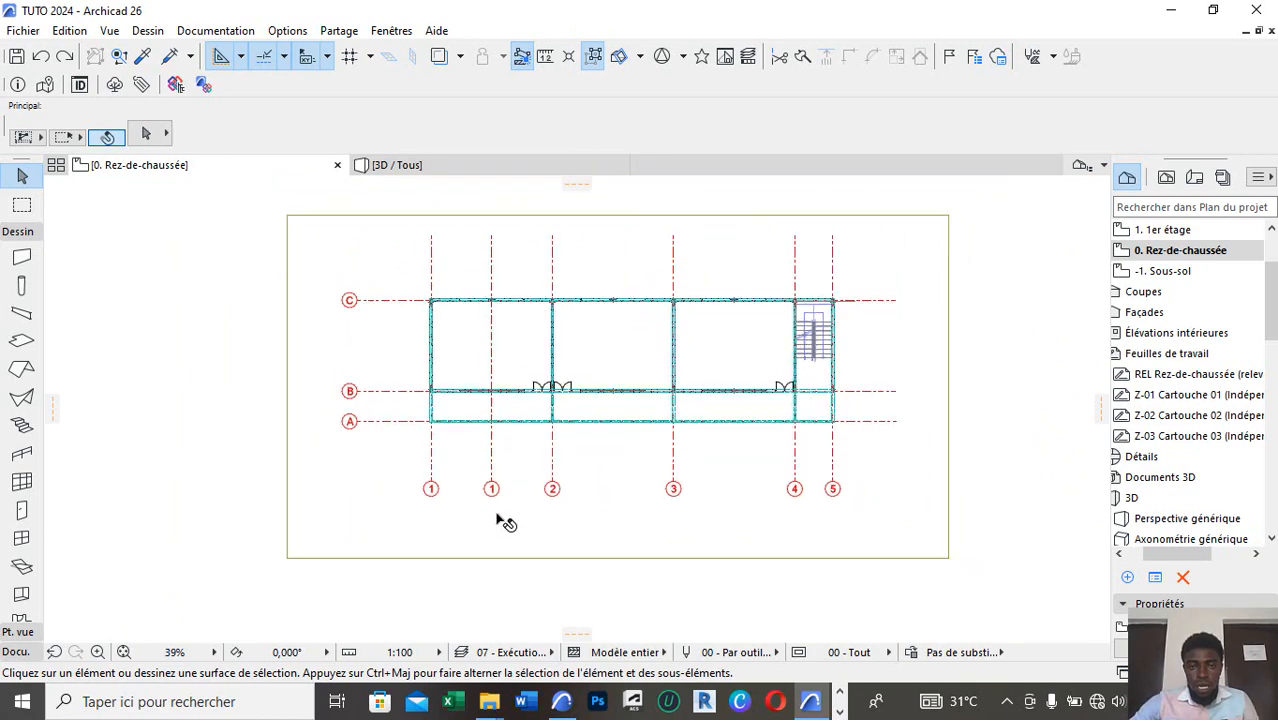
{"action": "key", "text": "ctrl+a"}
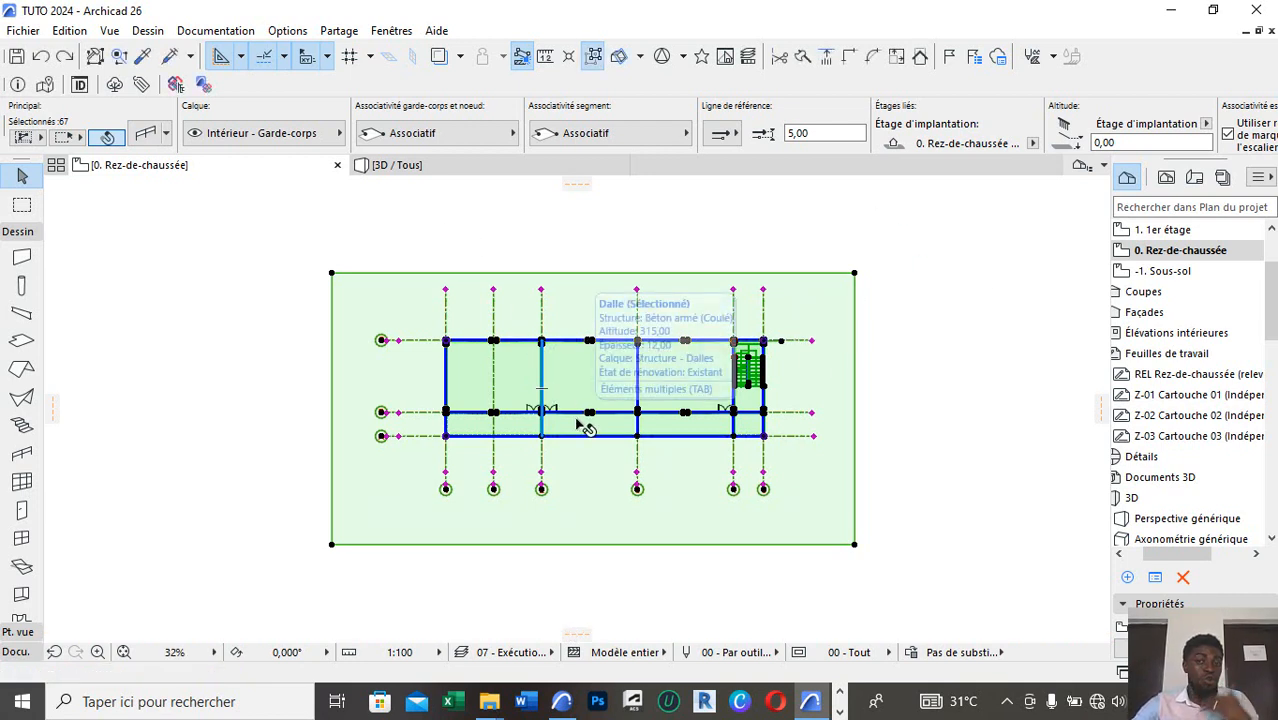
{"action": "left_click", "coordinate": [836, 300], "text": "shift"}
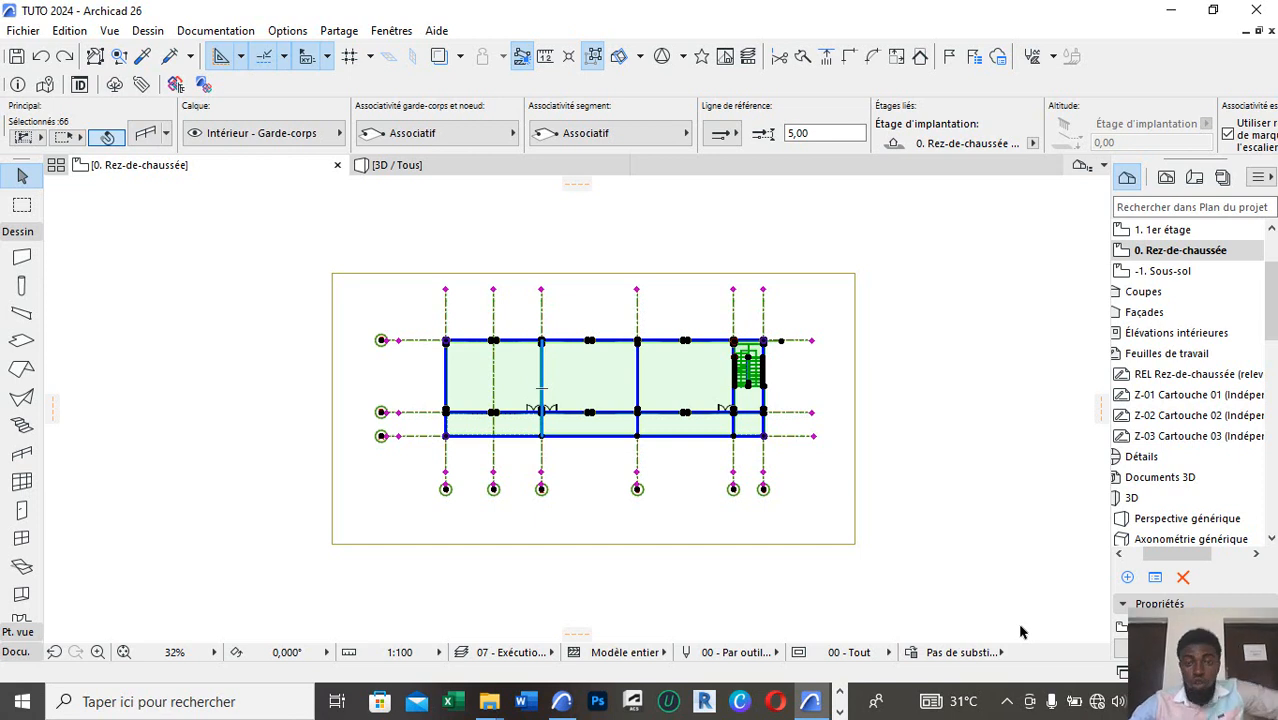
Paste the copied ground-floor elements in place on the 1er étage plan and fix them there.
{"action": "double_click", "coordinate": [1168, 230]}
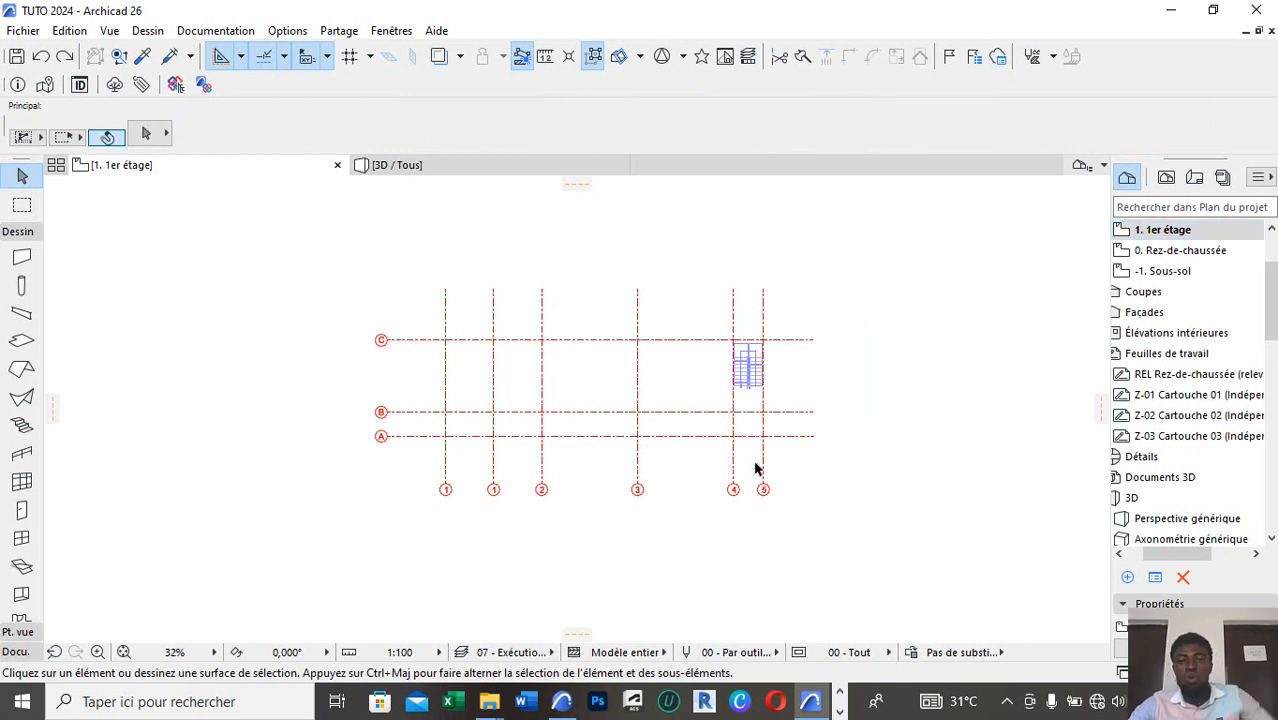
{"action": "key", "text": "ctrl+v"}
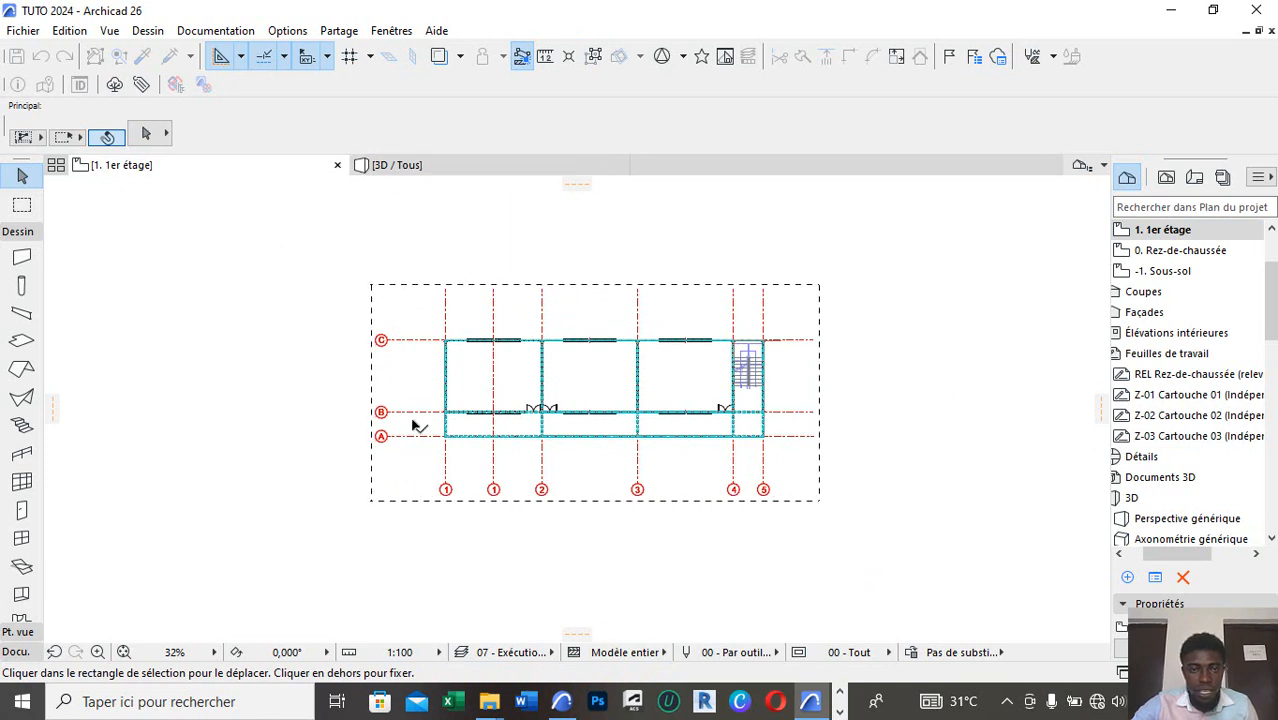
{"action": "right_click", "coordinate": [872, 266]}
{"action": "left_click", "coordinate": [906, 304]}
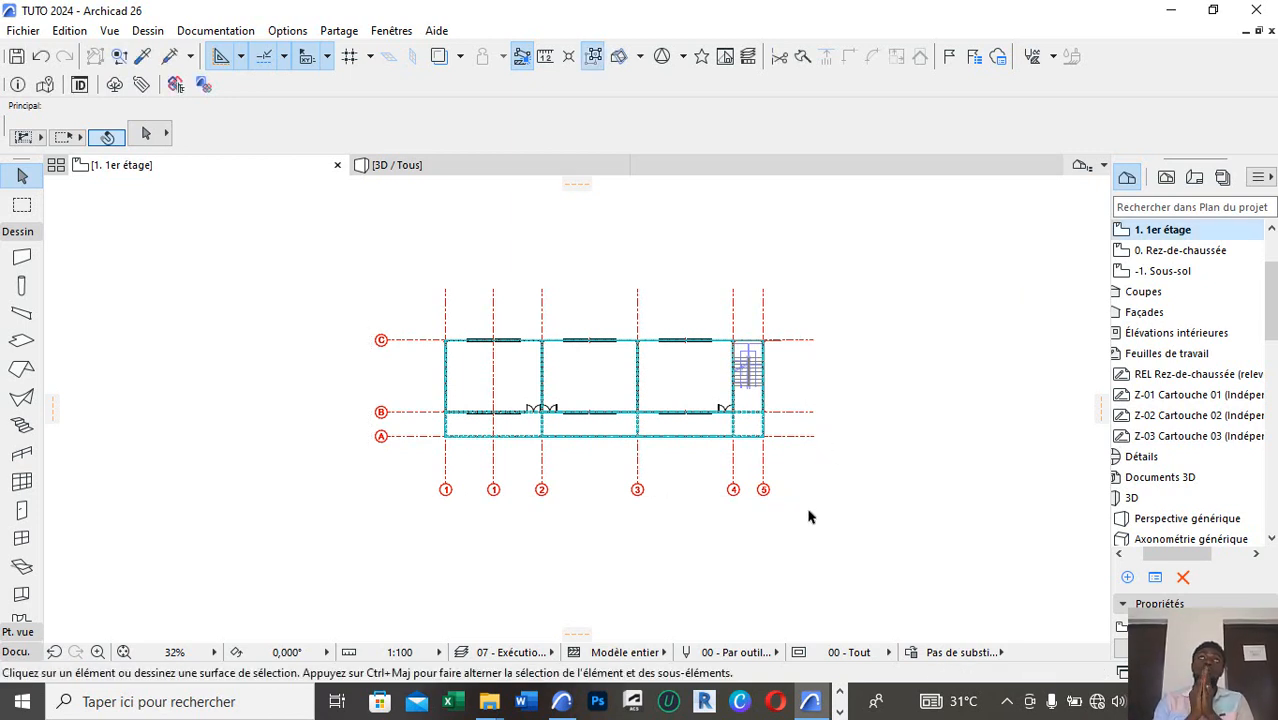
Examine the two-storey building in the 3D view from several angles, including the stairs and the upper gallery.
{"action": "left_click", "coordinate": [428, 165]}
{"action": "scroll", "coordinate": [815, 347], "scroll_direction": "up", "scroll_amount": 5}
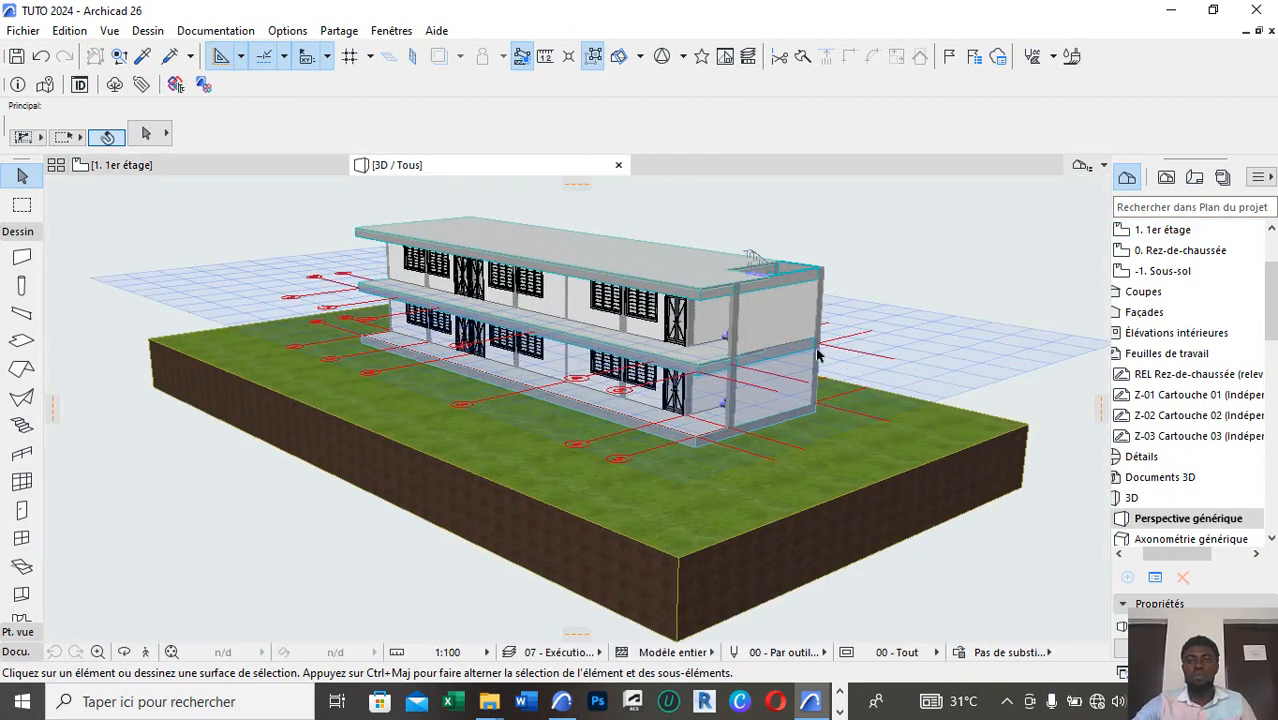
{"action": "left_click", "coordinate": [126, 653]}
{"action": "scroll", "coordinate": [788, 372], "scroll_direction": "down", "scroll_amount": 4}
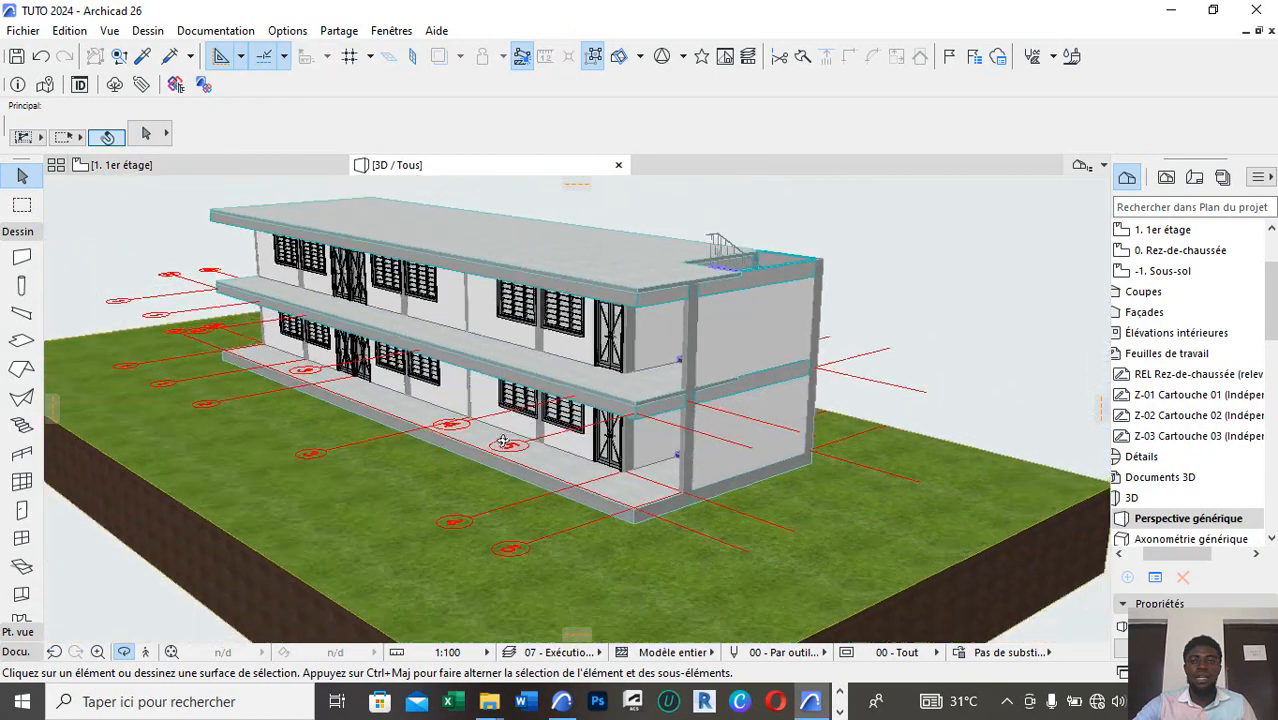
{"action": "left_click_drag", "start_coordinate": [640, 380], "coordinate": [1080, 440]}
{"action": "scroll", "coordinate": [682, 205], "scroll_direction": "down", "scroll_amount": 4}
{"action": "left_click_drag", "start_coordinate": [634, 230], "coordinate": [400, 190]}
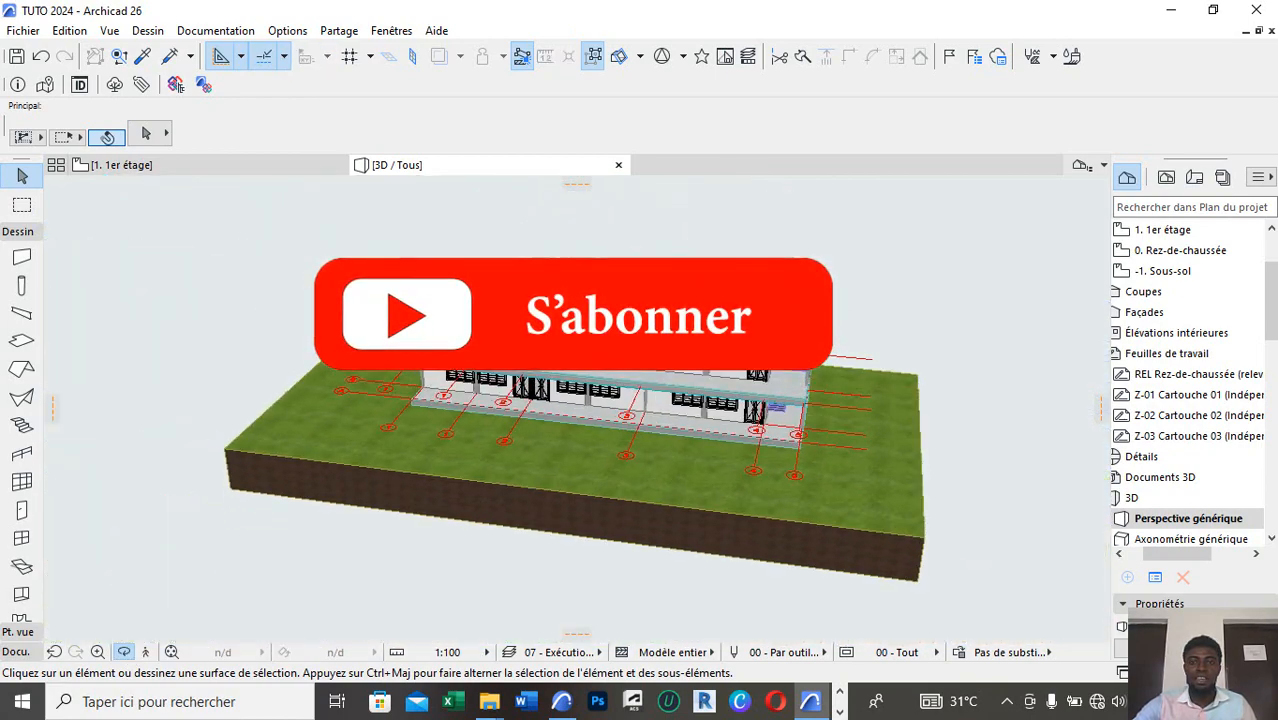
{"action": "scroll", "coordinate": [824, 372], "scroll_direction": "up", "scroll_amount": 5}
{"action": "left_click_drag", "start_coordinate": [824, 372], "coordinate": [789, 383]}
{"action": "scroll", "coordinate": [590, 372], "scroll_direction": "down", "scroll_amount": 3}
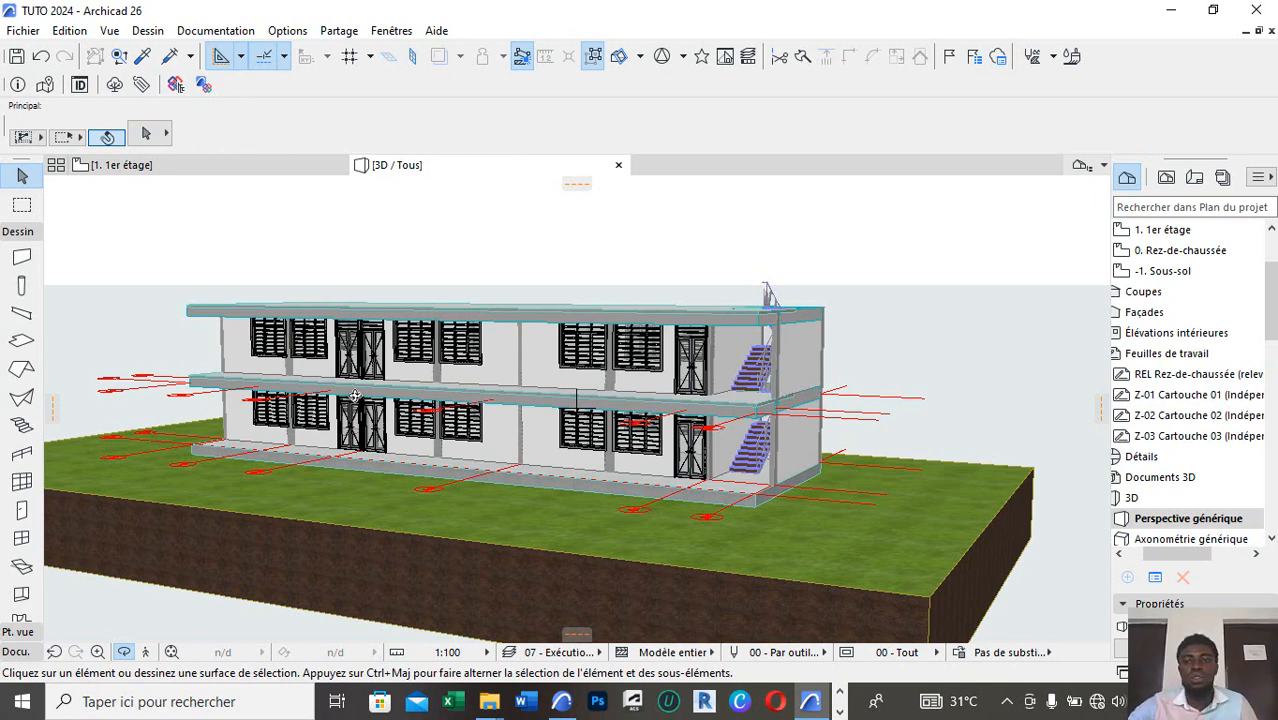
{"action": "left_click_drag", "start_coordinate": [736, 382], "coordinate": [697, 443]}
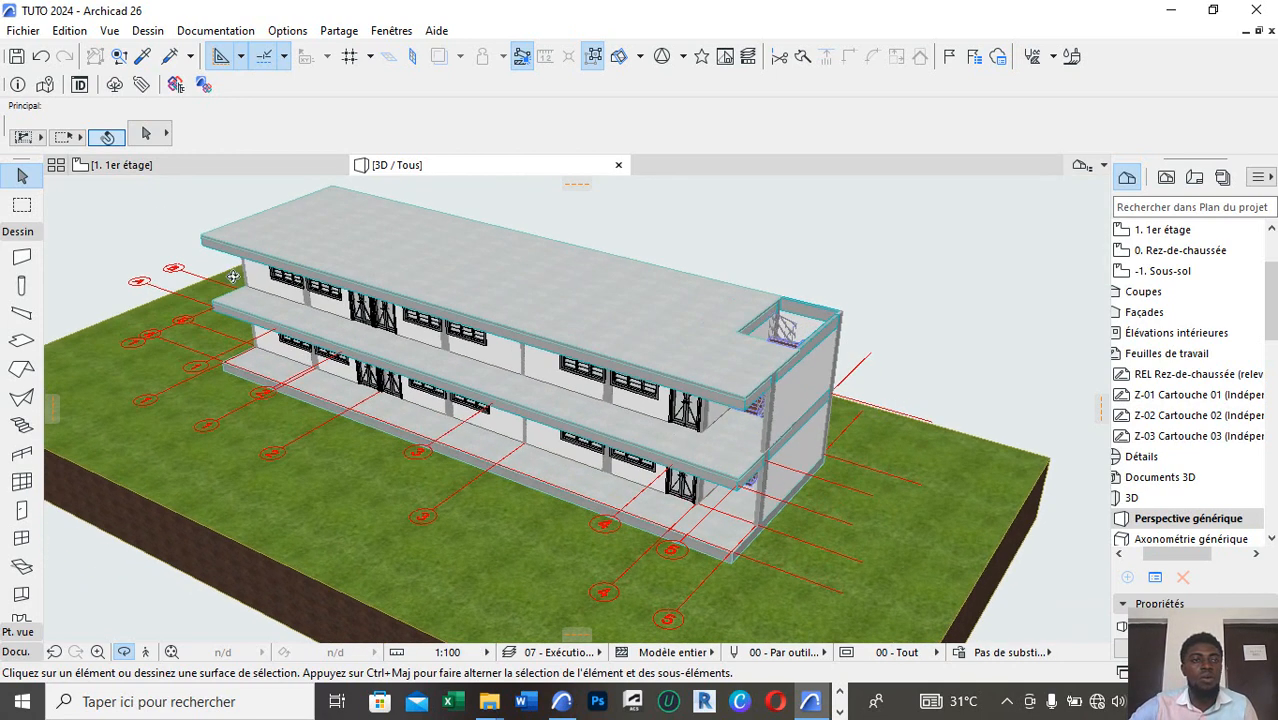
Return to the 1er étage plan and set the default wall height to 88.
{"action": "key", "text": "F2"}
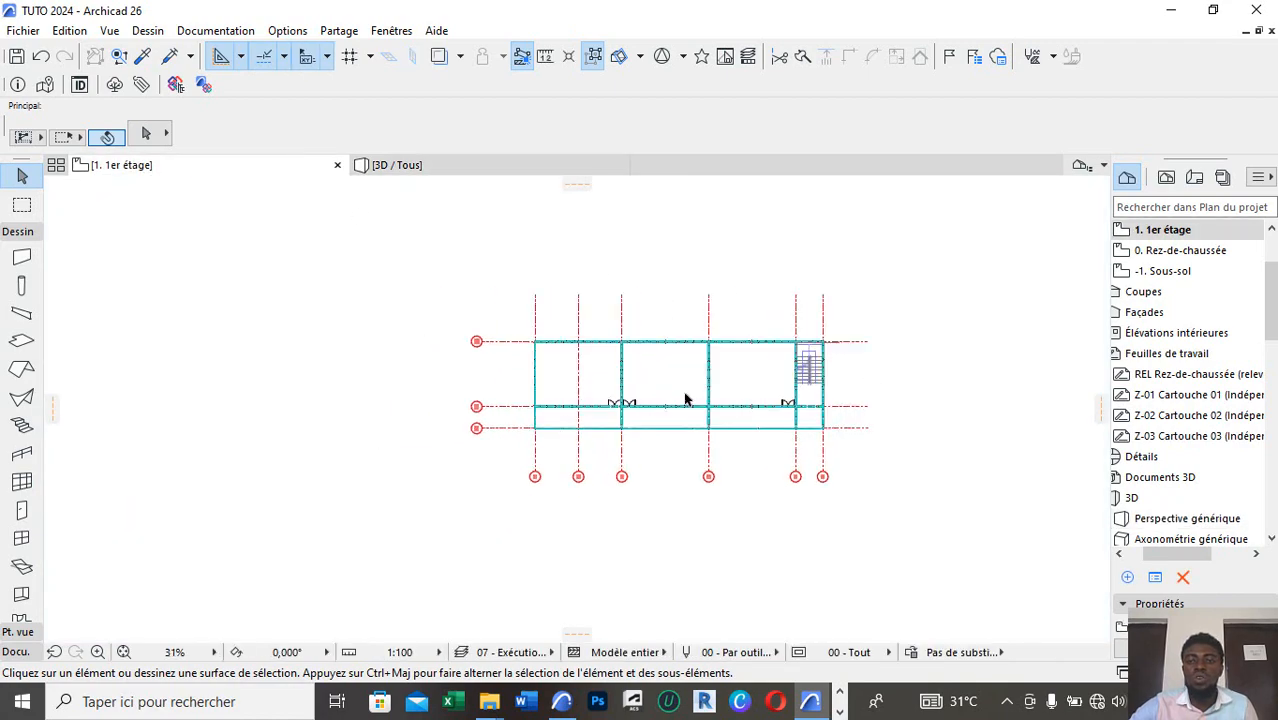
{"action": "scroll", "coordinate": [686, 400], "scroll_direction": "up", "scroll_amount": 3}
{"action": "scroll", "coordinate": [973, 431], "scroll_direction": "up", "scroll_amount": 2}
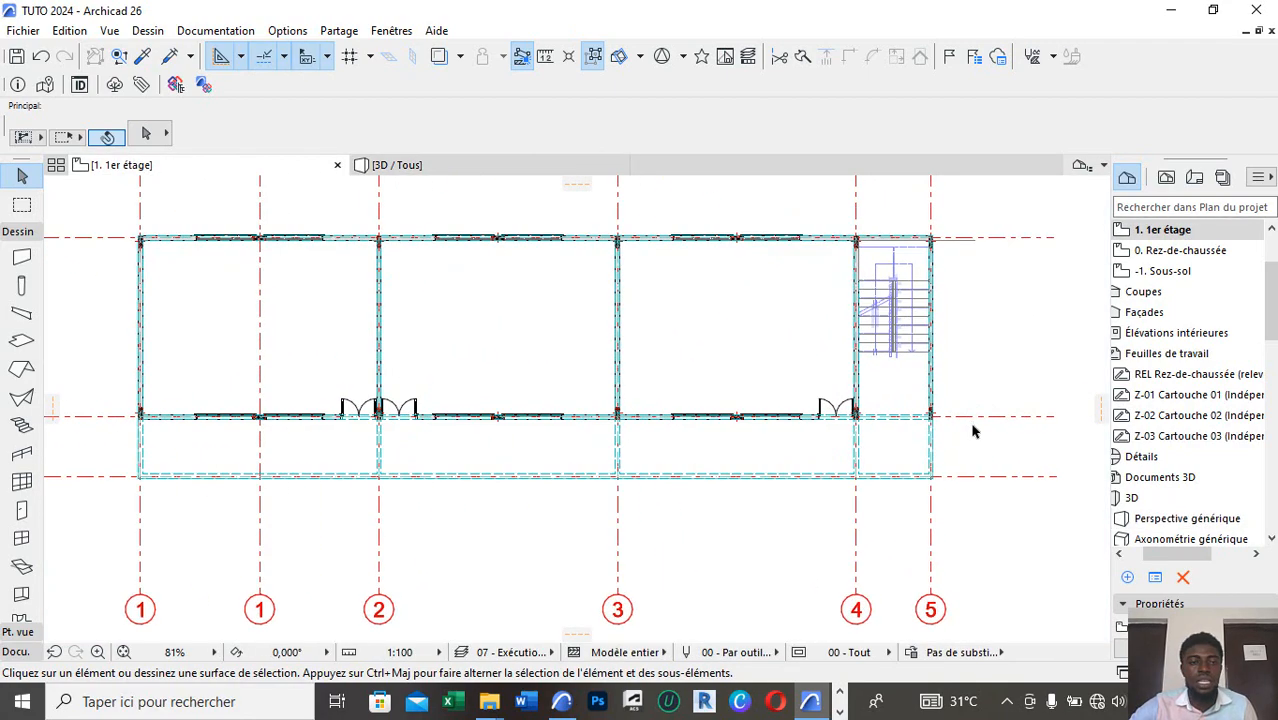
{"action": "scroll", "coordinate": [973, 431], "scroll_direction": "down", "scroll_amount": 1}
{"action": "scroll", "coordinate": [310, 462], "scroll_direction": "up", "scroll_amount": 3}
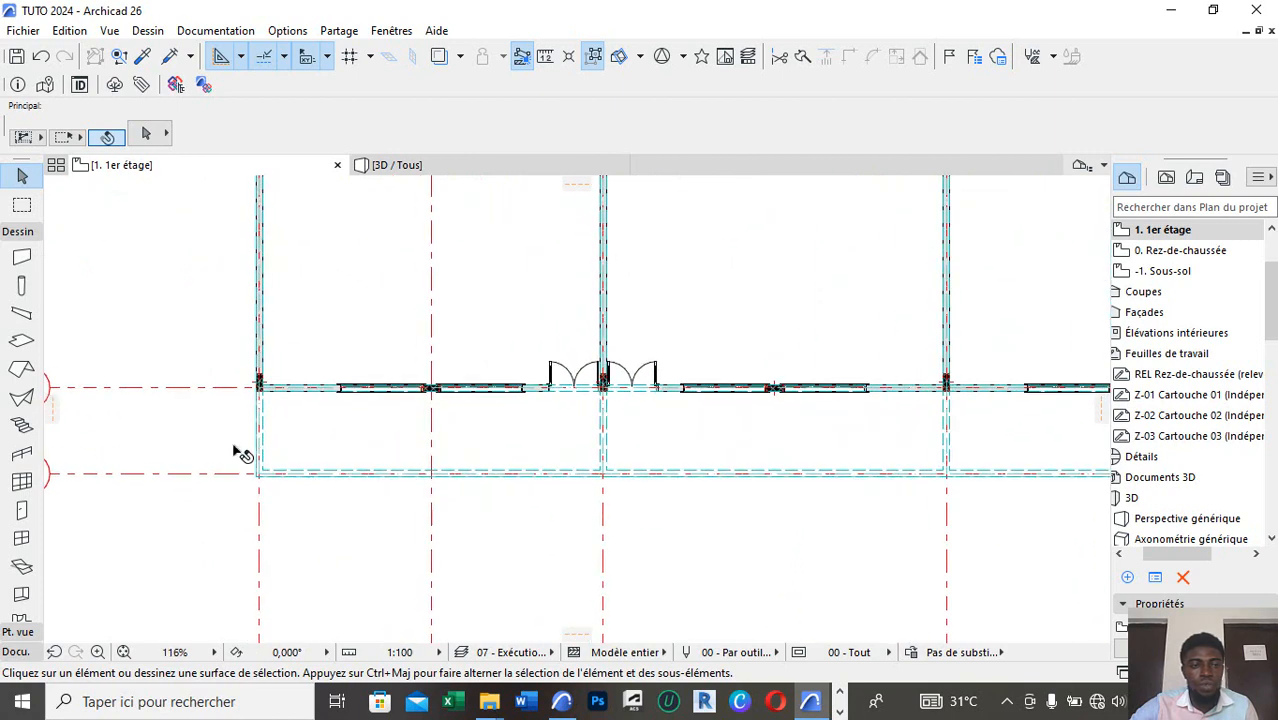
{"action": "double_click", "coordinate": [21, 259]}
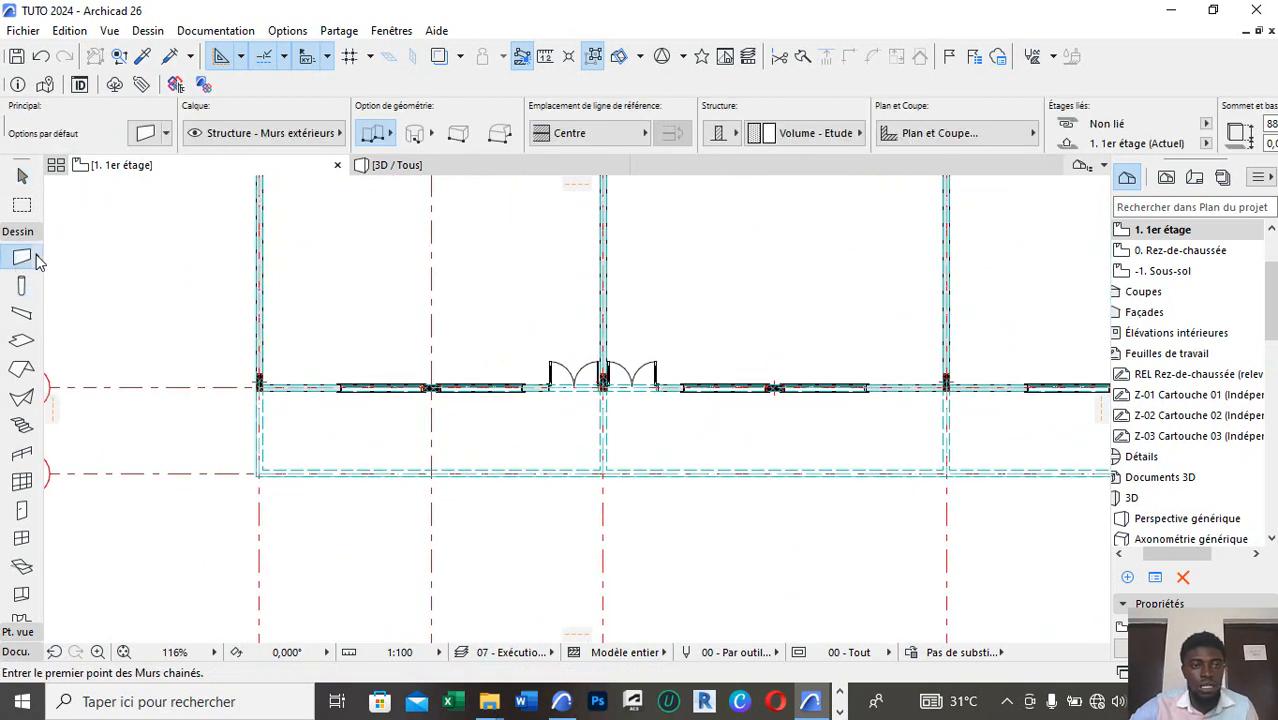
{"action": "double_click", "coordinate": [568, 211]}
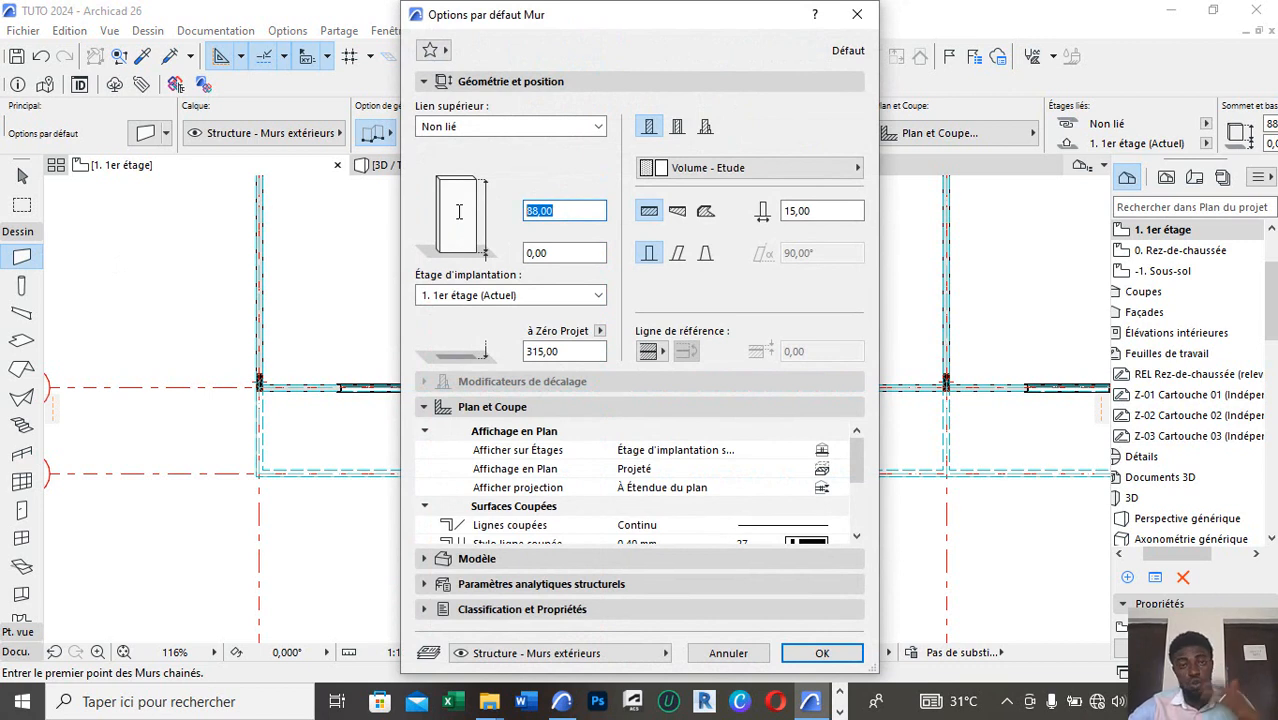
{"action": "type", "text": "88"}
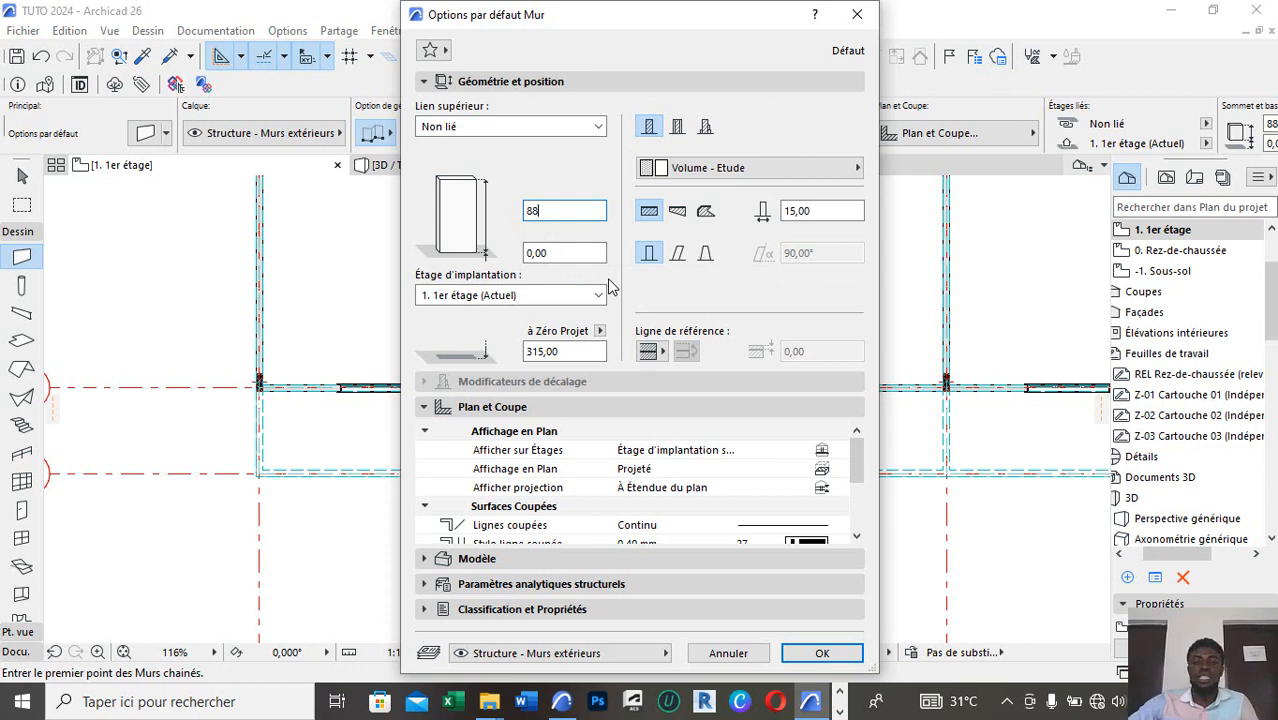
{"action": "left_click", "coordinate": [822, 653]}
Draw chained parapet walls around the gallery from the column at axes 1/B, along axis A, to the column at 5/B.
{"action": "scroll", "coordinate": [322, 428], "scroll_direction": "down", "scroll_amount": 2}
{"action": "scroll", "coordinate": [316, 400], "scroll_direction": "up", "scroll_amount": 6}
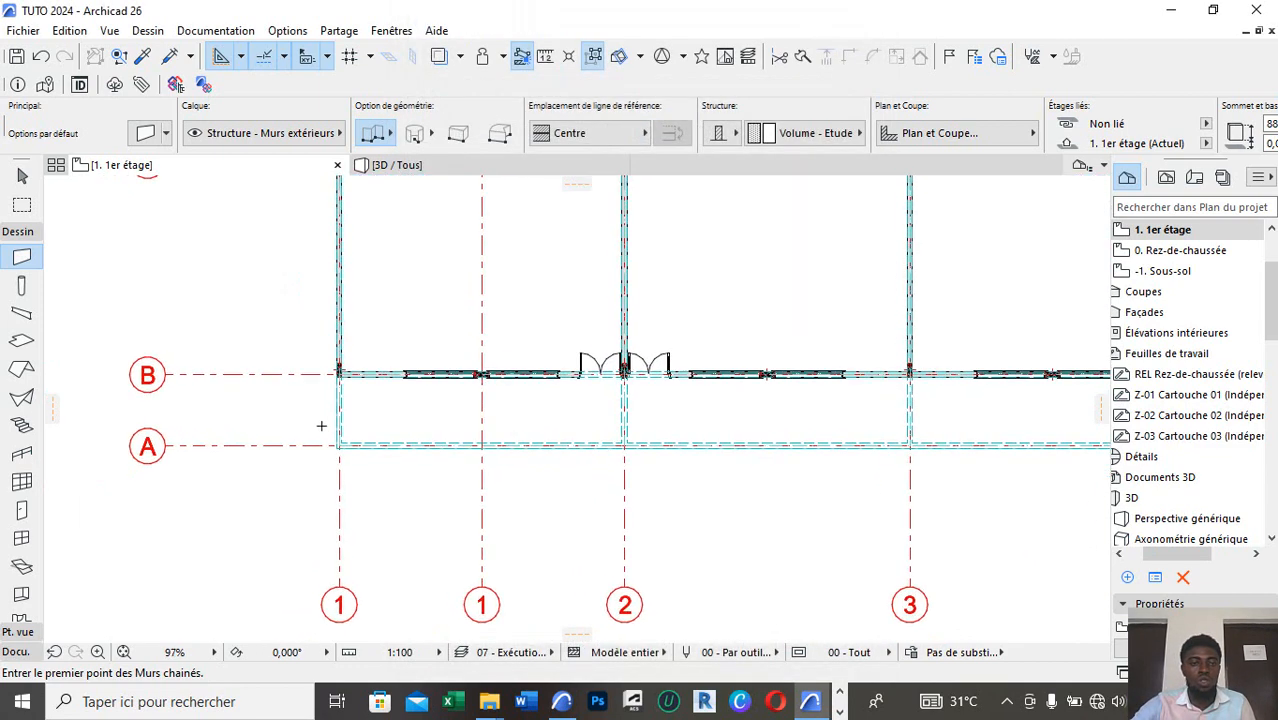
{"action": "scroll", "coordinate": [338, 326], "scroll_direction": "up", "scroll_amount": 1}
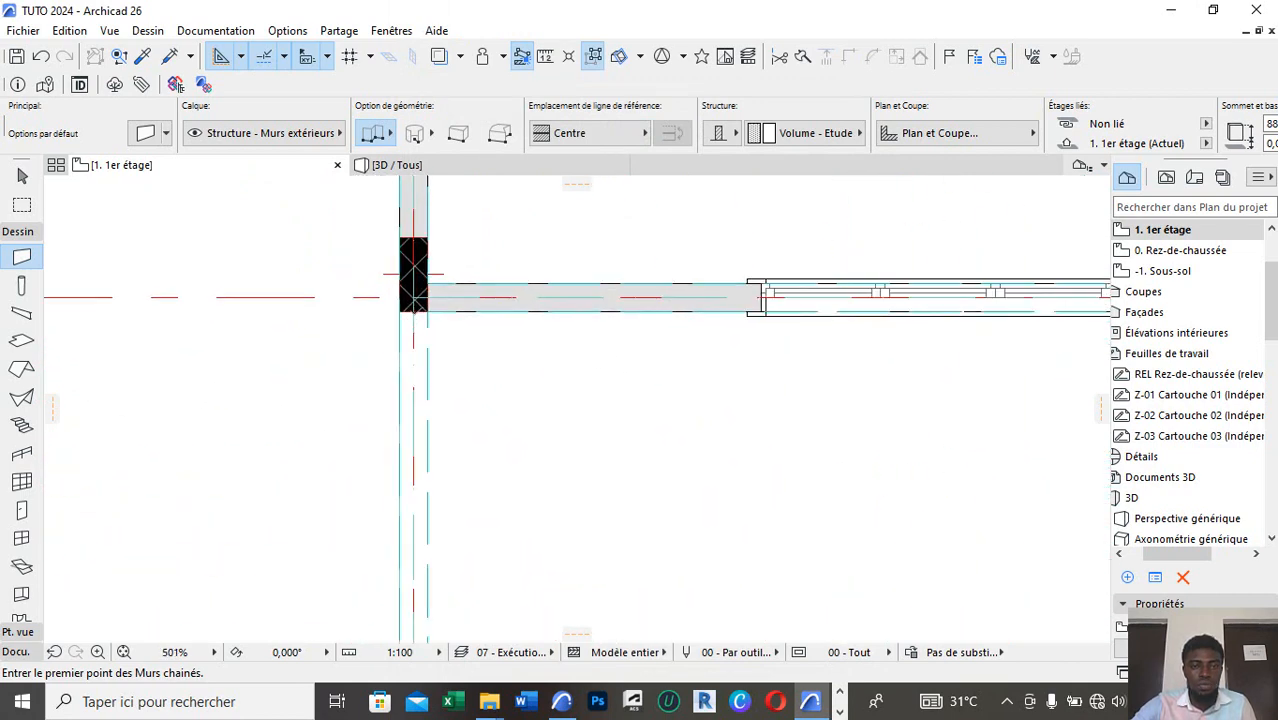
{"action": "left_click", "coordinate": [414, 312]}
{"action": "scroll", "coordinate": [416, 325], "scroll_direction": "down", "scroll_amount": 5}
{"action": "scroll", "coordinate": [416, 440], "scroll_direction": "up", "scroll_amount": 4}
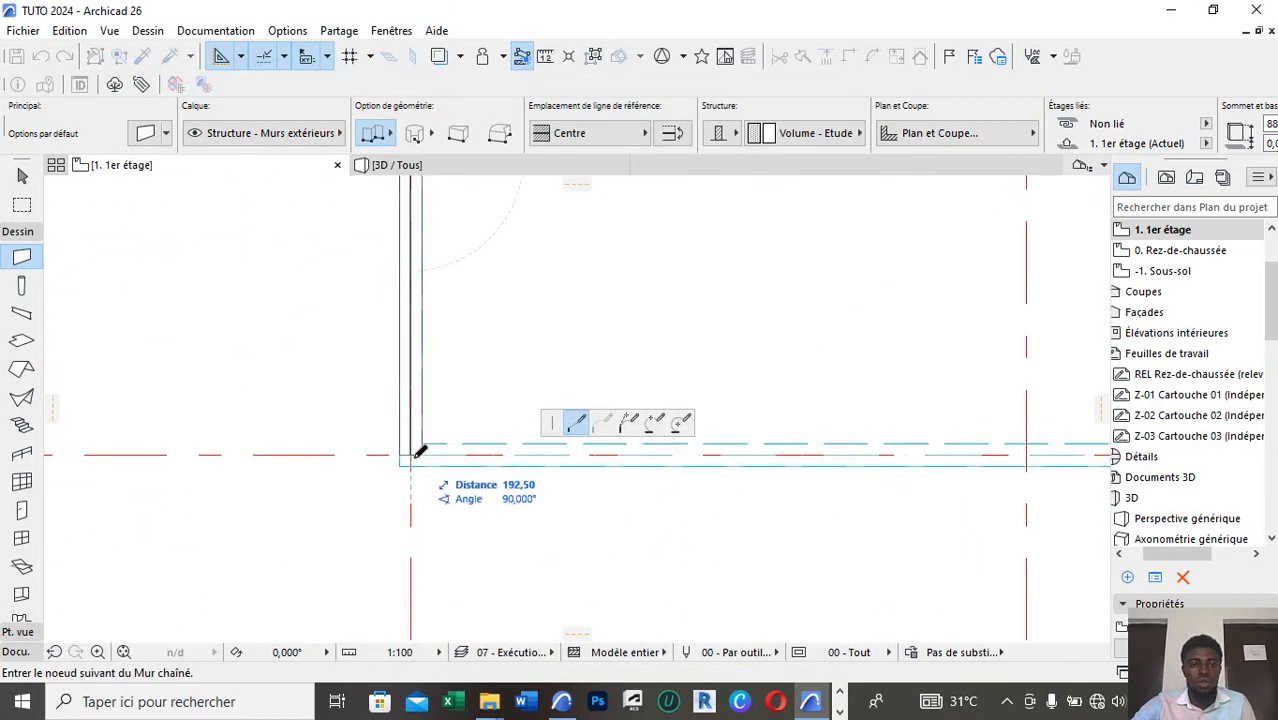
{"action": "scroll", "coordinate": [320, 415], "scroll_direction": "down", "scroll_amount": 5}
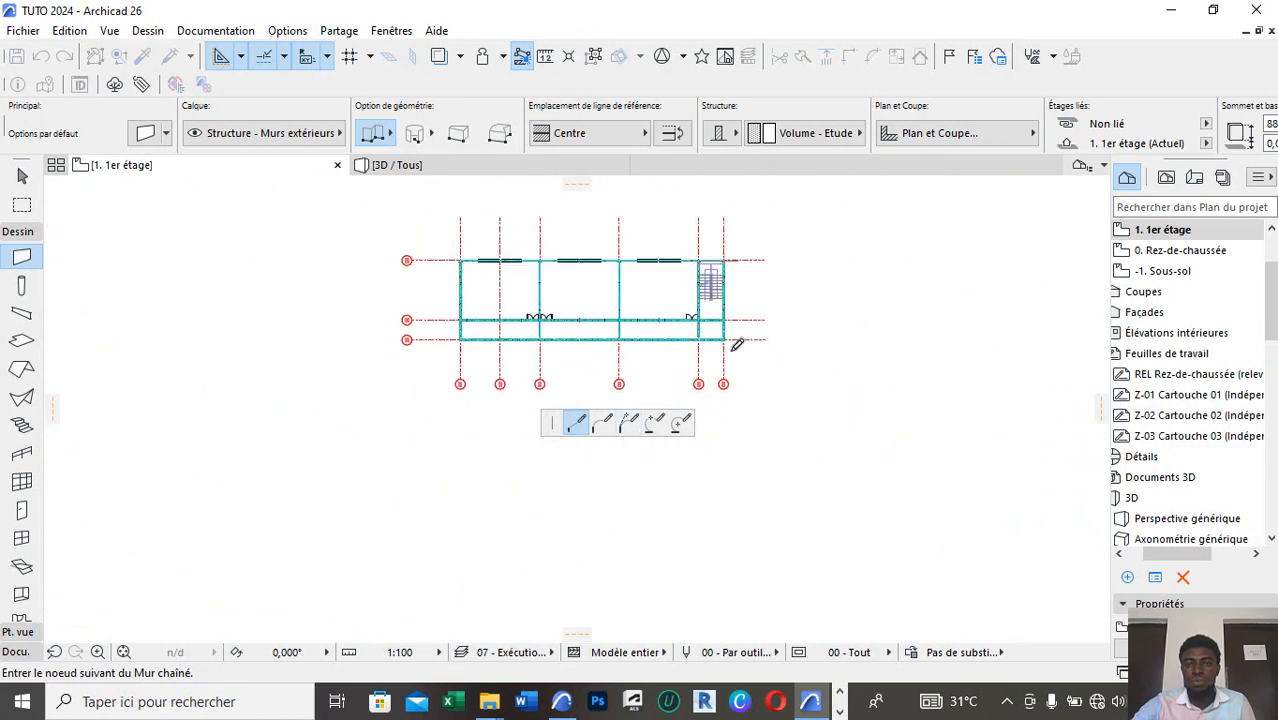
{"action": "scroll", "coordinate": [735, 345], "scroll_direction": "up", "scroll_amount": 5}
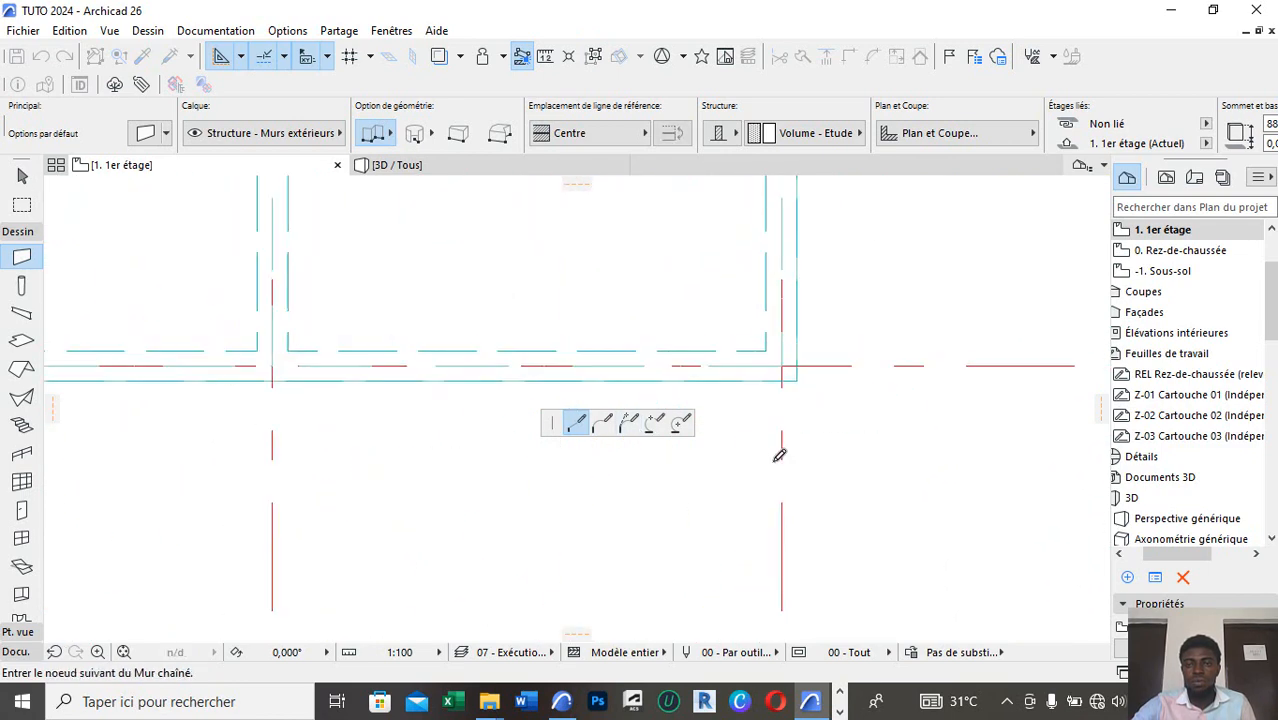
{"action": "scroll", "coordinate": [850, 365], "scroll_direction": "down", "scroll_amount": 3}
{"action": "scroll", "coordinate": [784, 285], "scroll_direction": "up", "scroll_amount": 4}
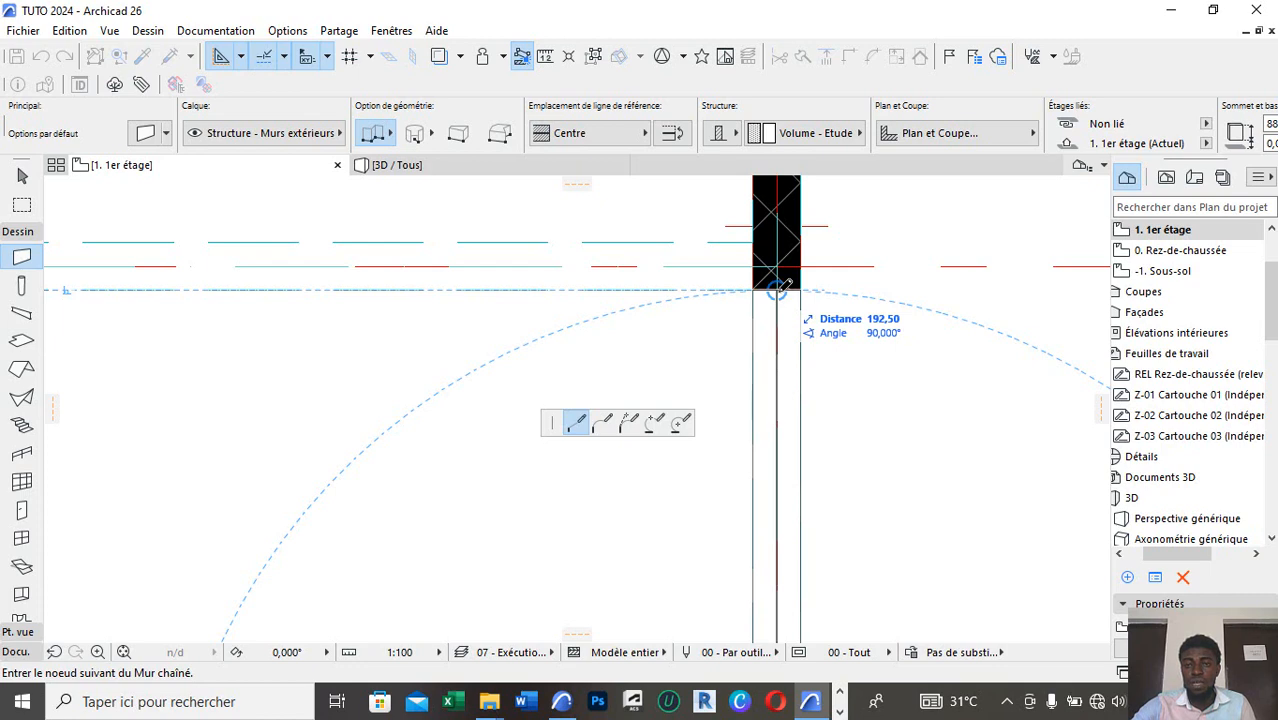
{"action": "double_click", "coordinate": [777, 289]}
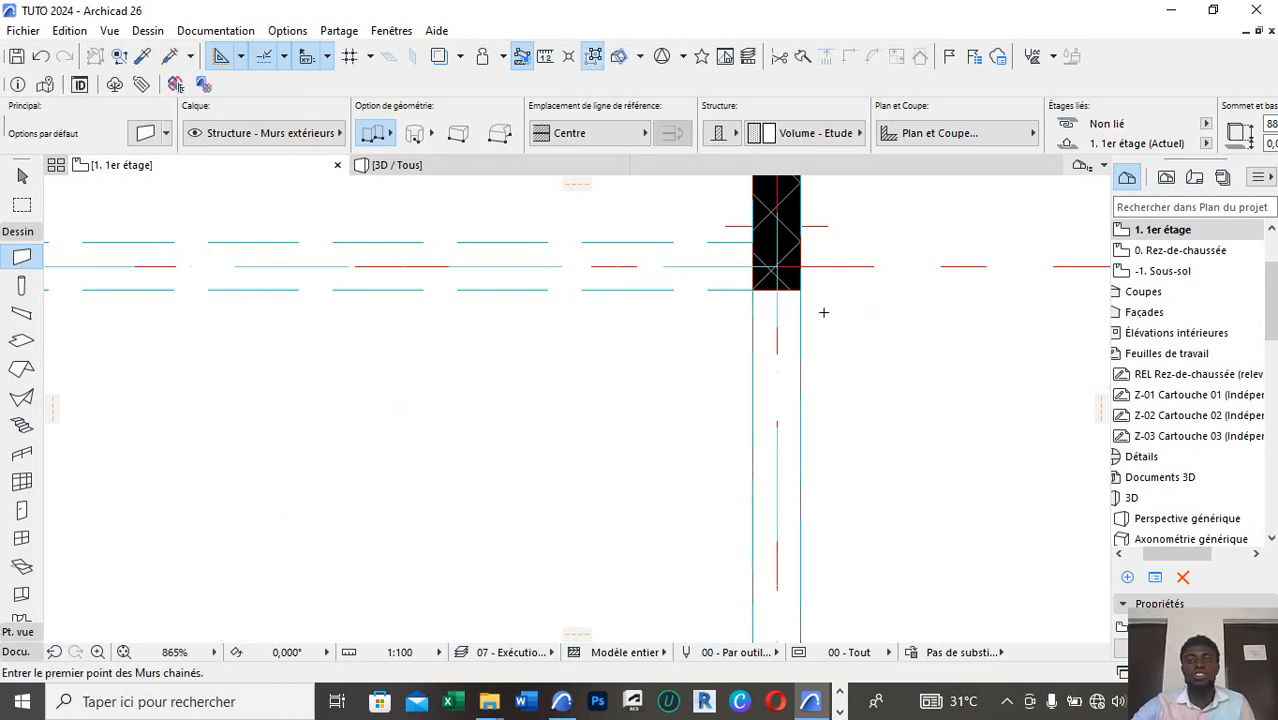
Examine the upper gallery's parapet wall in the 3D view along the whole facade and at both ends.
{"action": "left_click", "coordinate": [443, 168]}
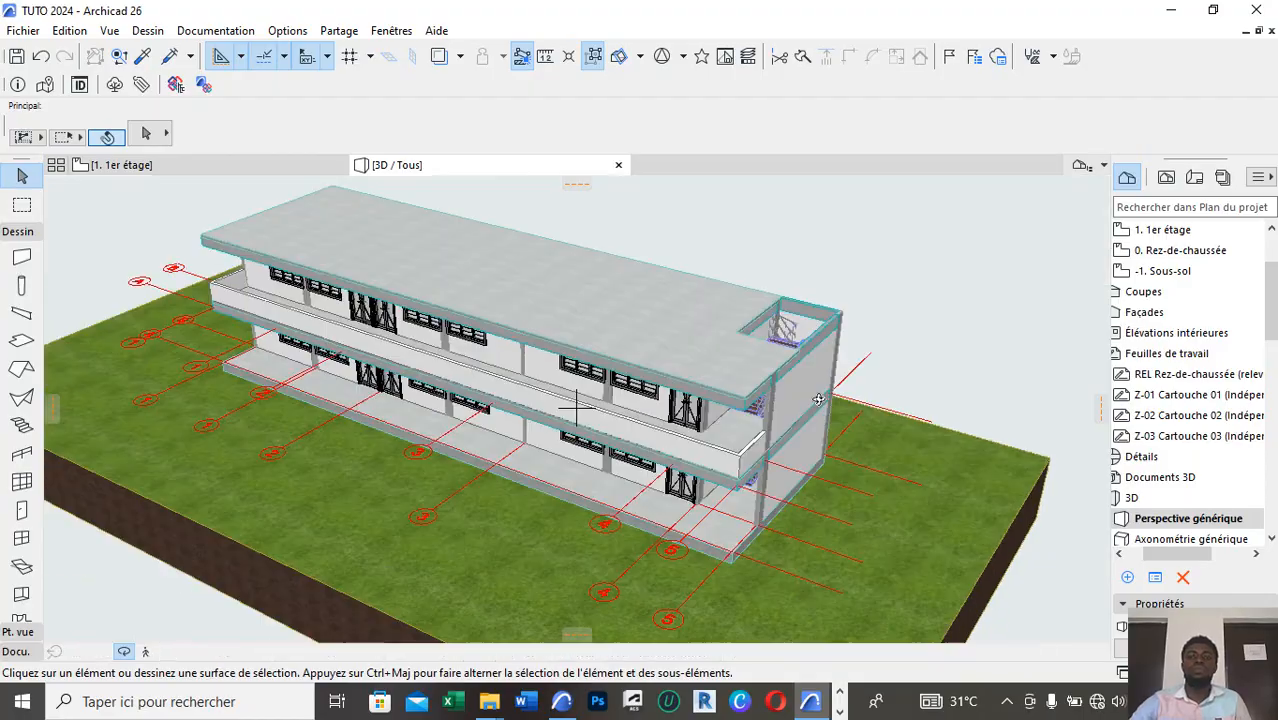
{"action": "middle_click_drag", "start_coordinate": [818, 399], "coordinate": [477, 348], "text": "shift"}
{"action": "scroll", "coordinate": [788, 458], "scroll_direction": "up", "scroll_amount": 4}
{"action": "scroll", "coordinate": [411, 287], "scroll_direction": "up", "scroll_amount": 5}
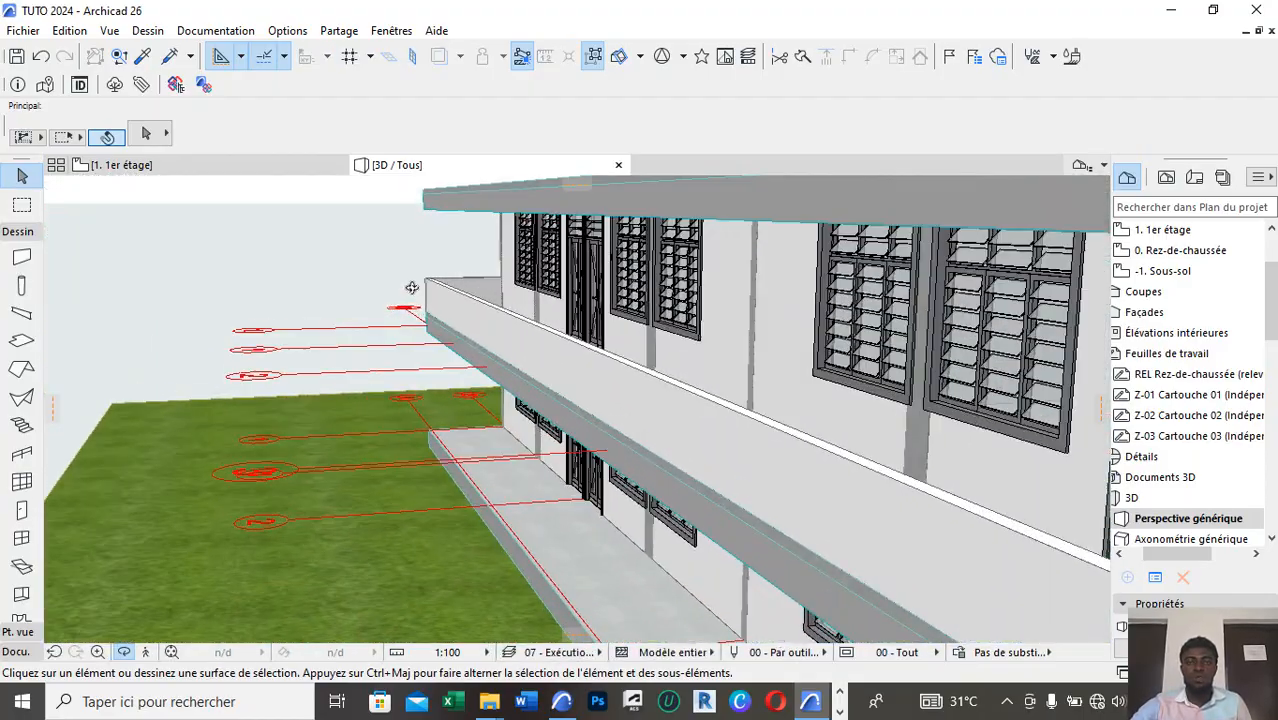
{"action": "middle_click_drag", "start_coordinate": [420, 288], "coordinate": [1138, 350], "text": "shift"}
{"action": "scroll", "coordinate": [1138, 350], "scroll_direction": "down", "scroll_amount": 5}
{"action": "scroll", "coordinate": [1064, 350], "scroll_direction": "down", "scroll_amount": 5}
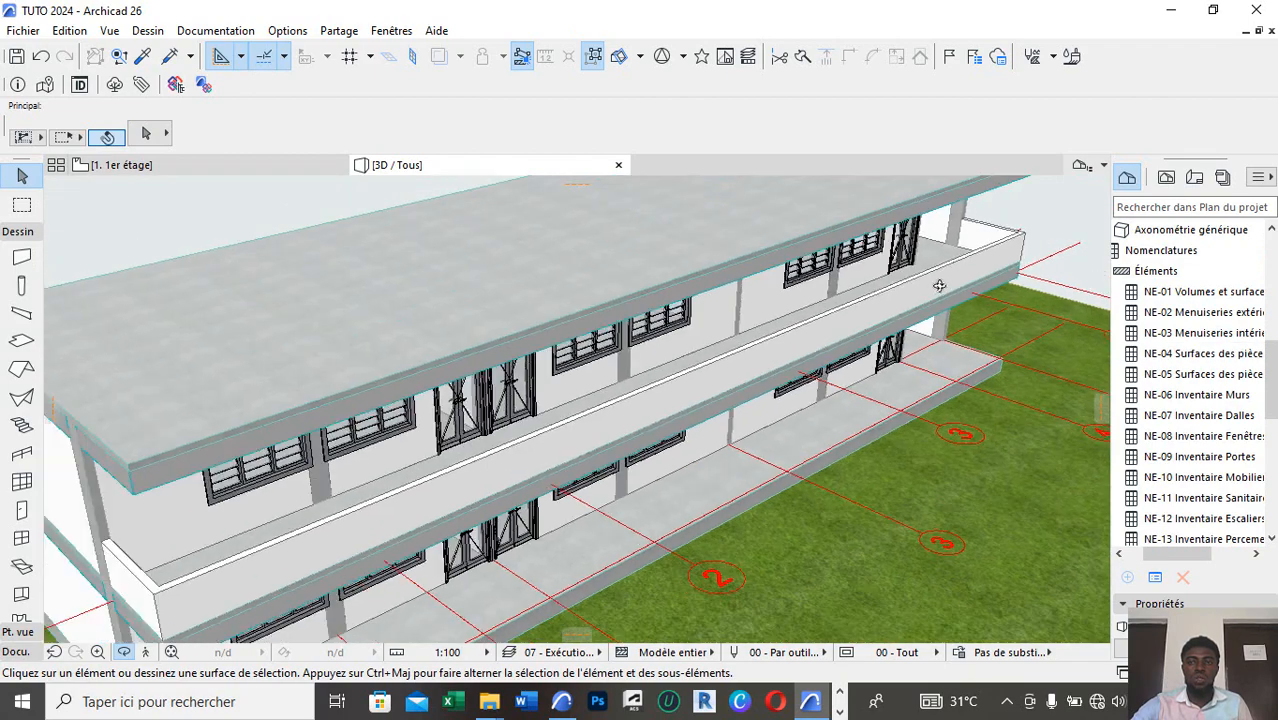
{"action": "middle_click_drag", "start_coordinate": [941, 286], "coordinate": [511, 399], "text": "shift"}
{"action": "scroll", "coordinate": [590, 394], "scroll_direction": "down", "scroll_amount": 5}
{"action": "middle_click_drag", "start_coordinate": [596, 394], "coordinate": [486, 385], "text": "shift"}
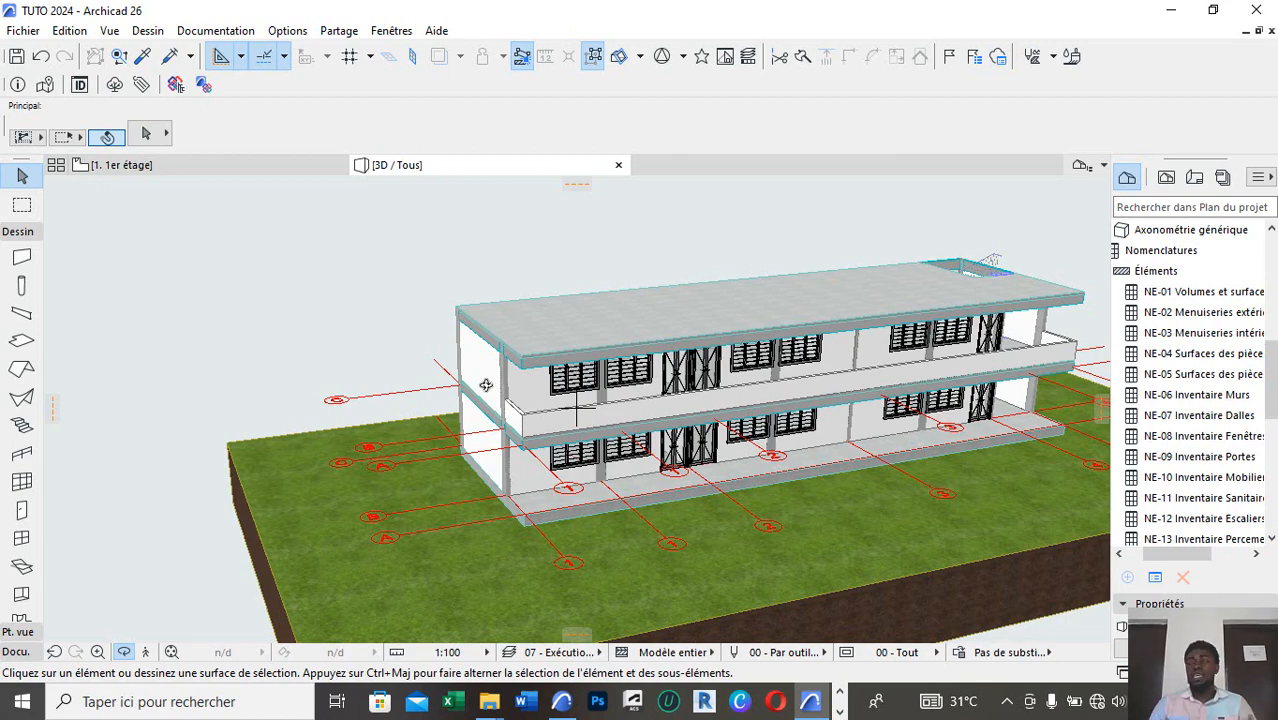
Inspect the parapet's corner near axis 1 up close in the 3D view.
{"action": "scroll", "coordinate": [486, 385], "scroll_direction": "up", "scroll_amount": 1}
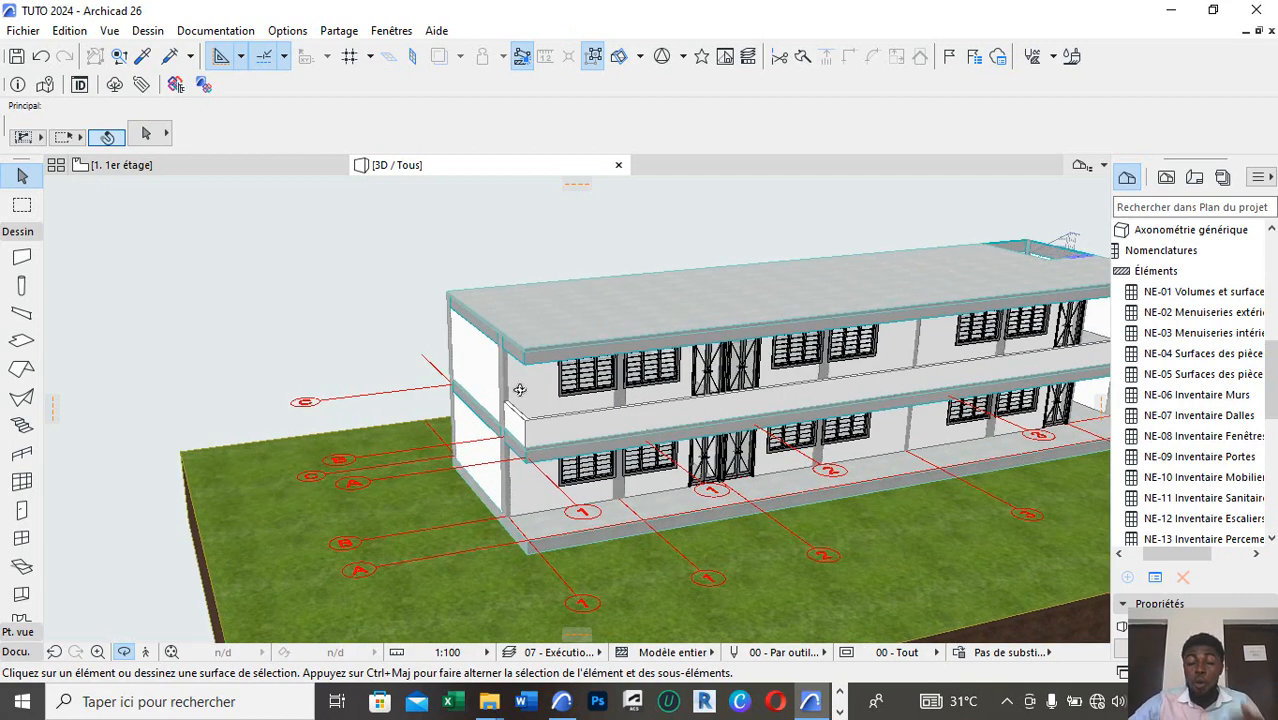
{"action": "scroll", "coordinate": [564, 443], "scroll_direction": "up", "scroll_amount": 5}
{"action": "scroll", "coordinate": [566, 440], "scroll_direction": "up", "scroll_amount": 1}
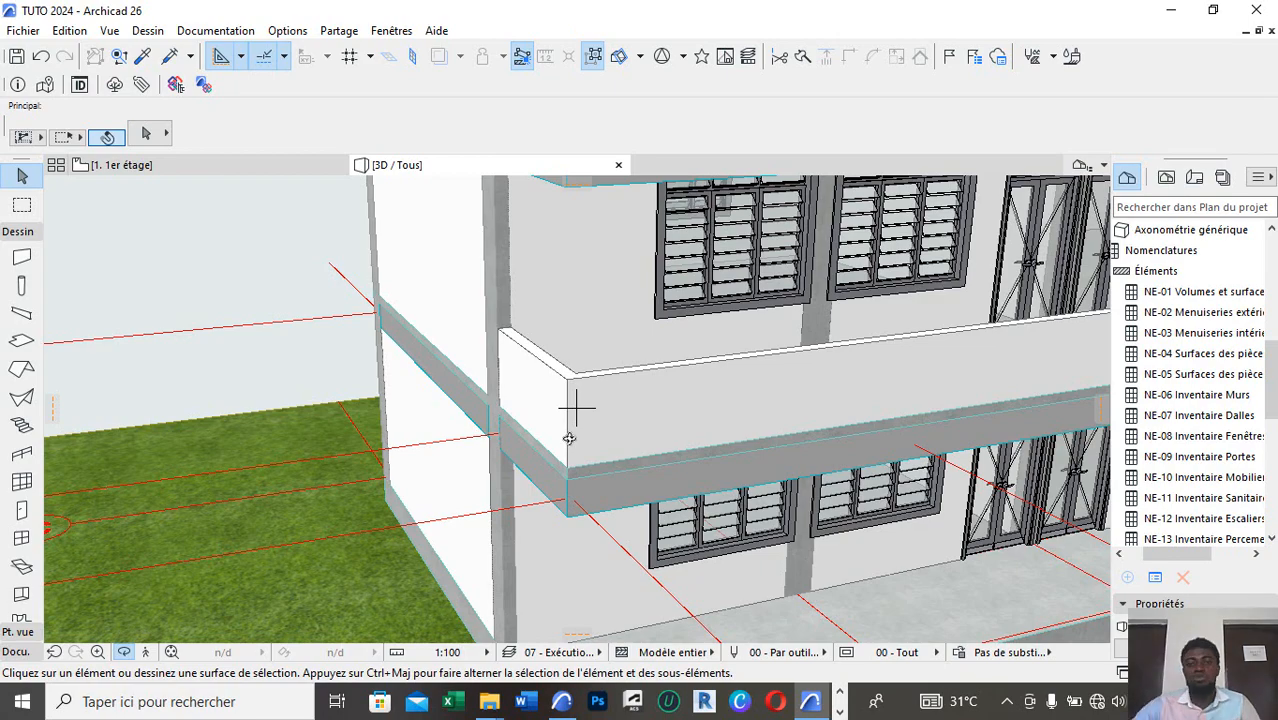
{"action": "scroll", "coordinate": [570, 438], "scroll_direction": "down", "scroll_amount": 5}
{"action": "scroll", "coordinate": [893, 383], "scroll_direction": "up", "scroll_amount": 5}
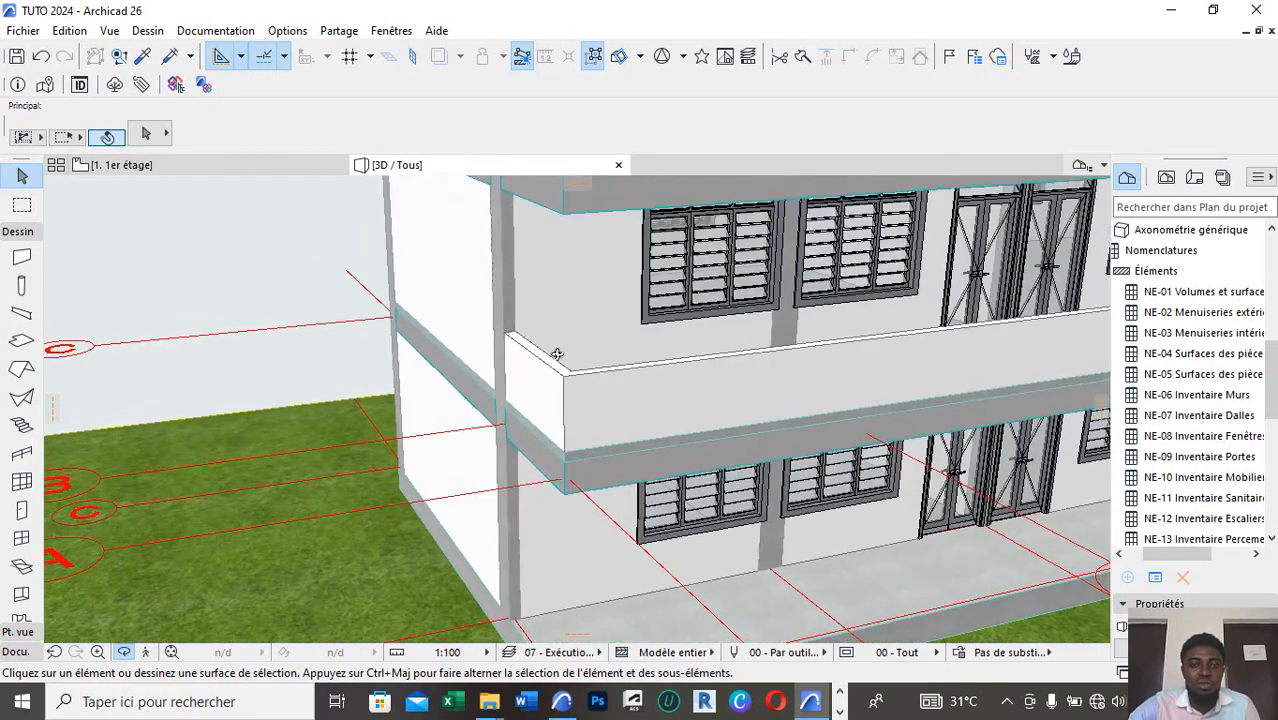
Open the default railing settings, load a railing favourite and show its segment options.
{"action": "scroll", "coordinate": [576, 407], "scroll_direction": "down", "scroll_amount": 5}
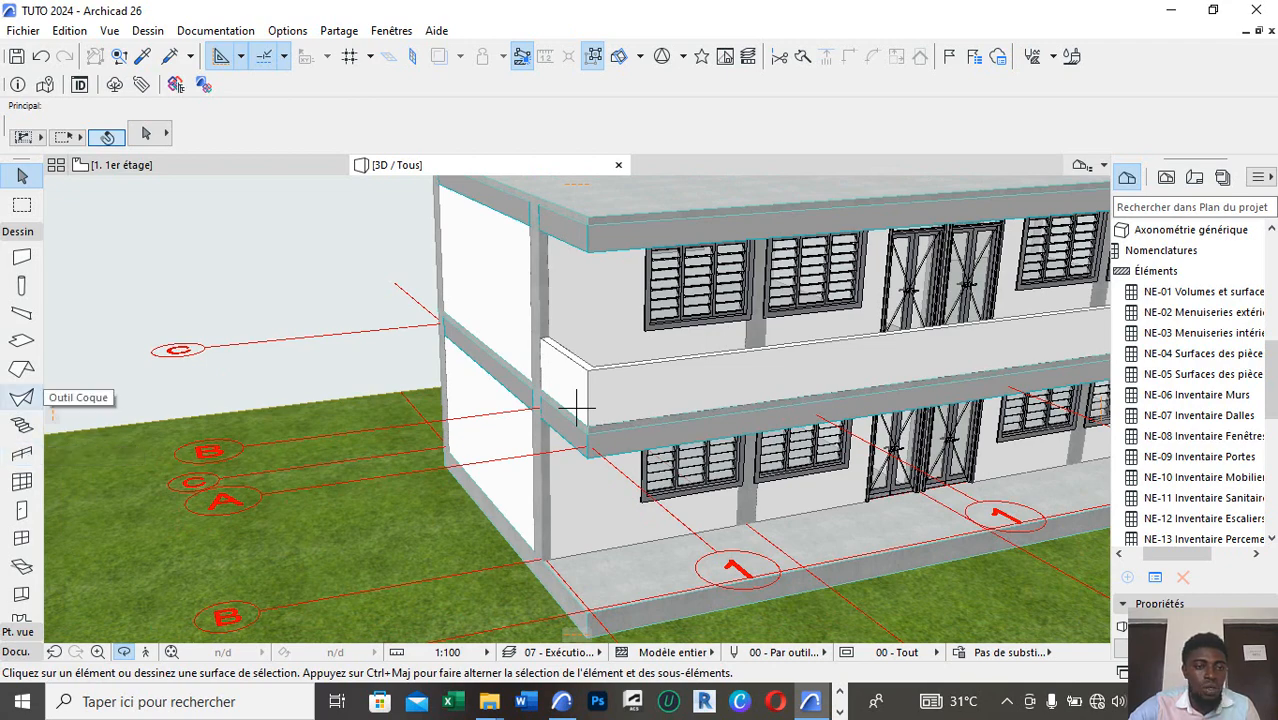
{"action": "key", "text": "Escape"}
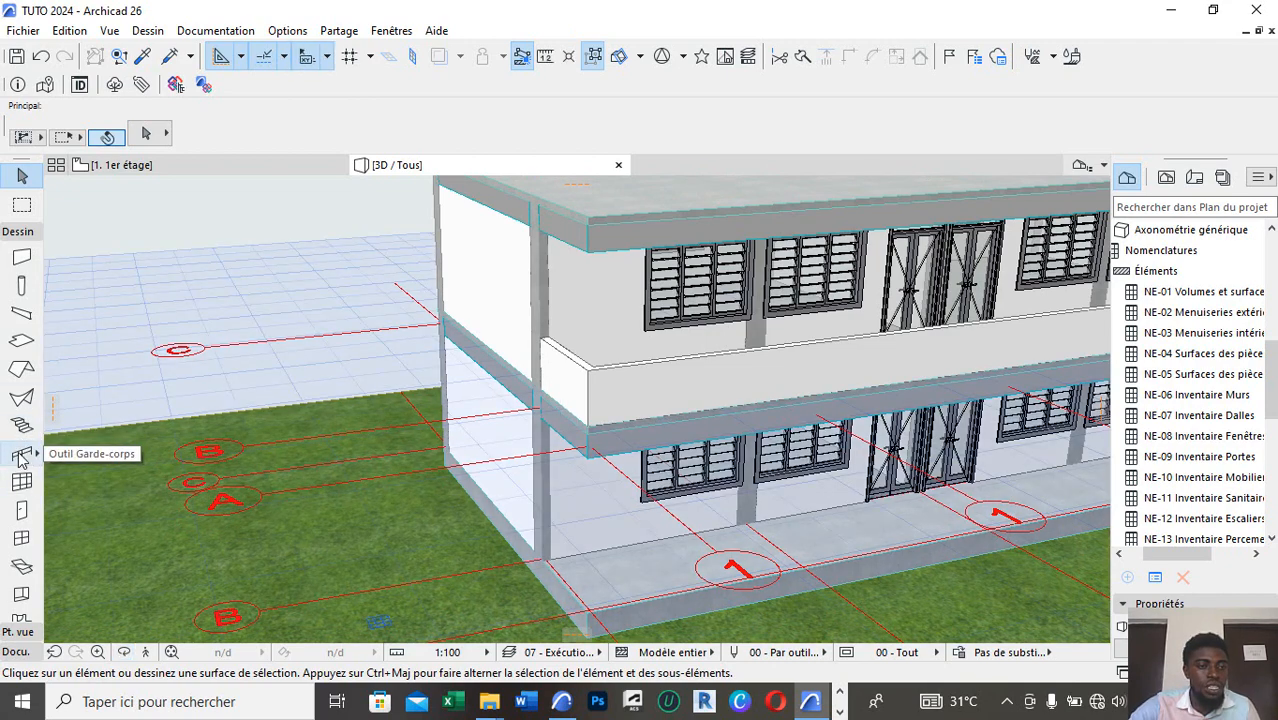
{"action": "double_click", "coordinate": [22, 455]}
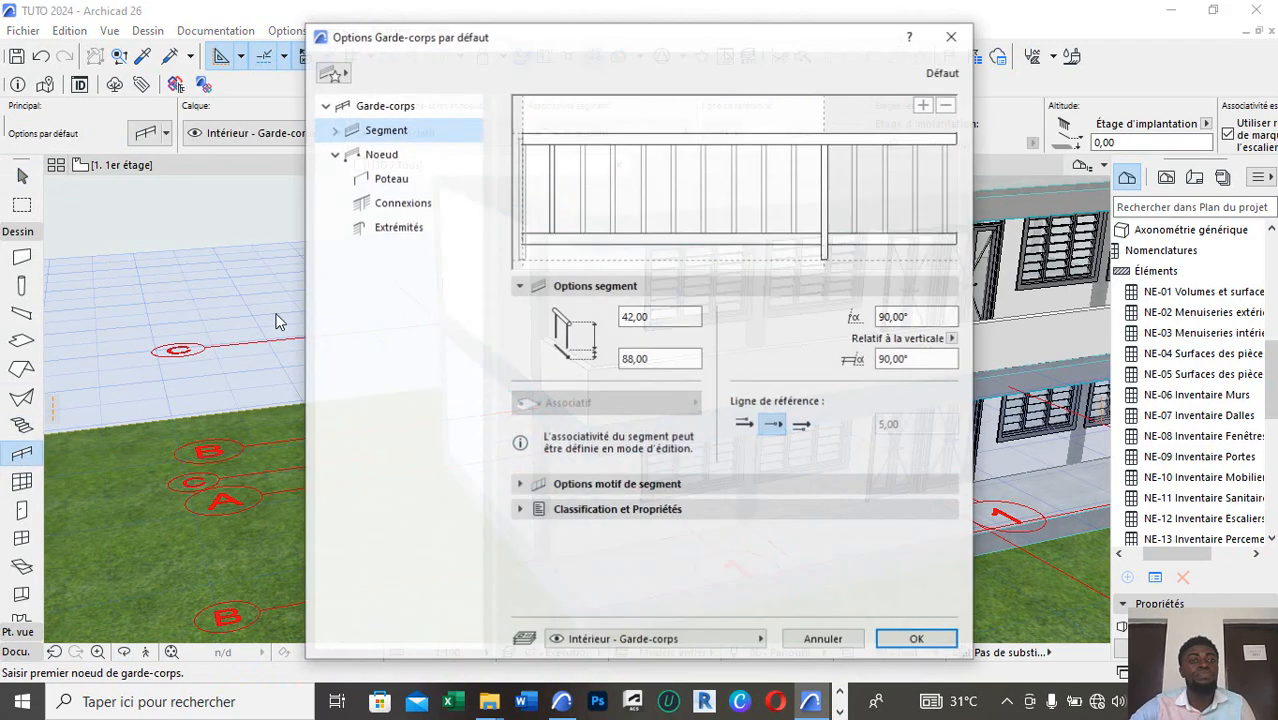
{"action": "left_click", "coordinate": [345, 106]}
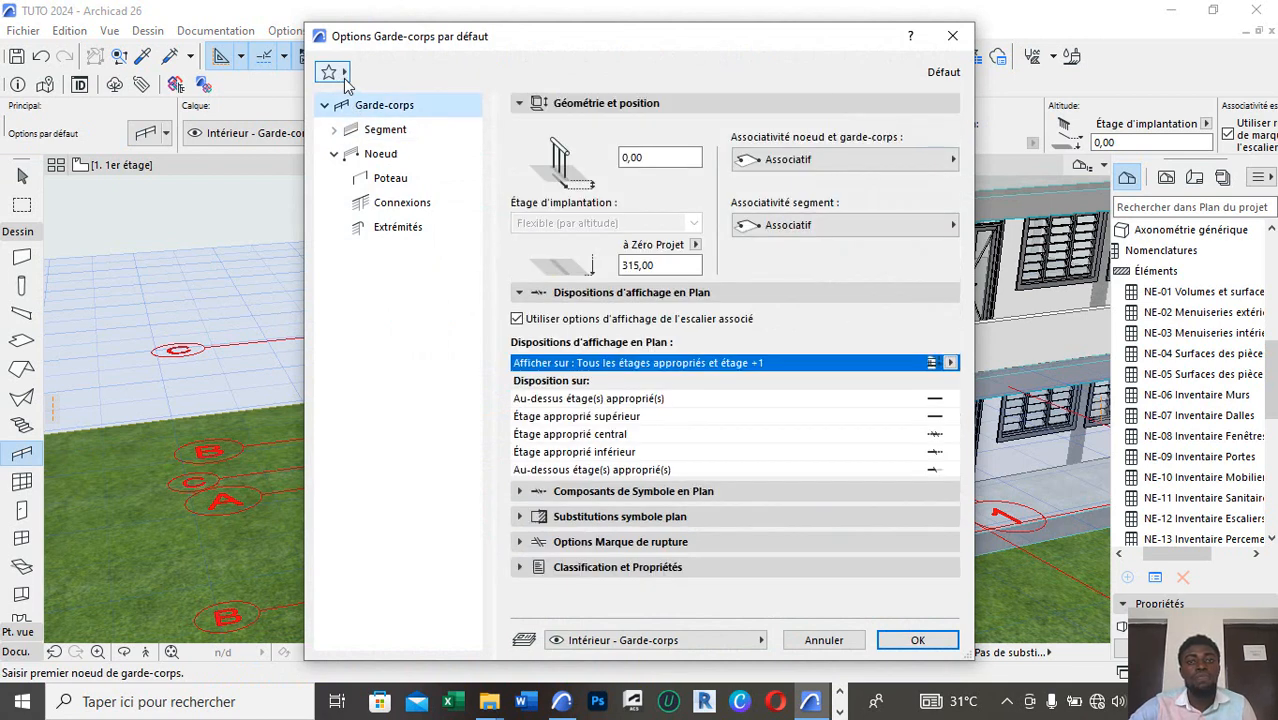
{"action": "left_click", "coordinate": [345, 78]}
{"action": "double_click", "coordinate": [25, 185]}
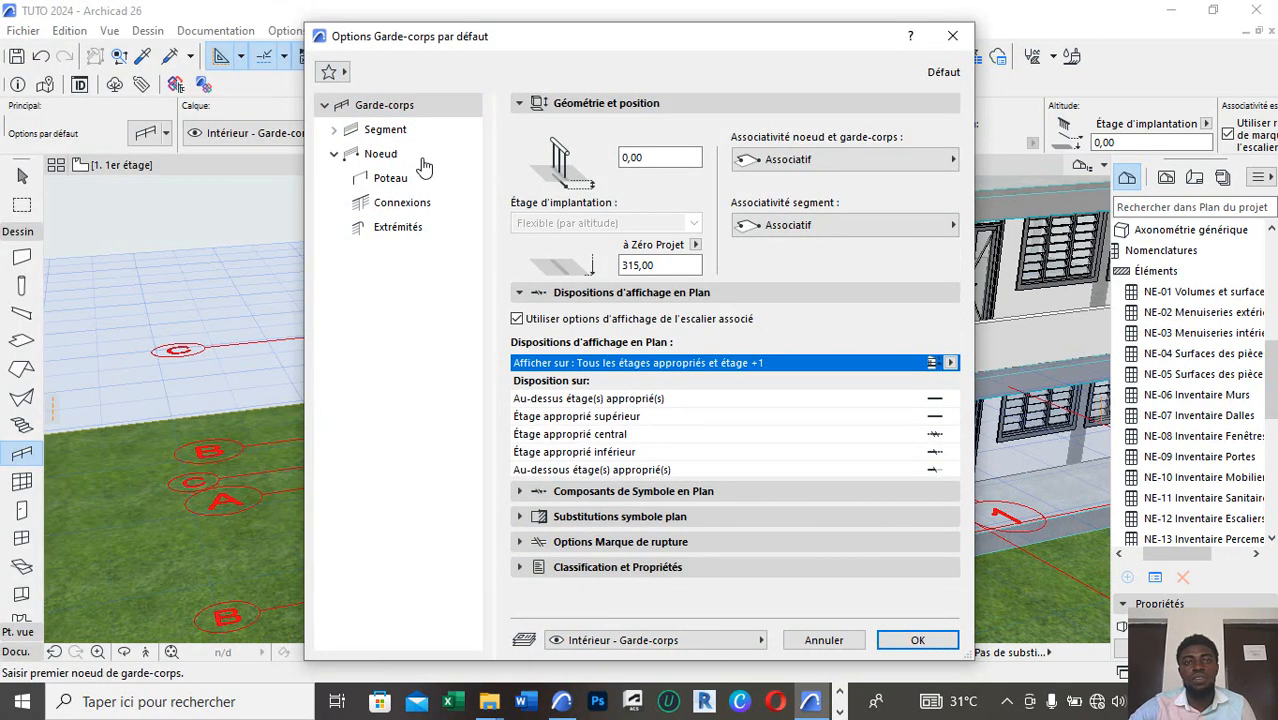
{"action": "left_click", "coordinate": [380, 130]}
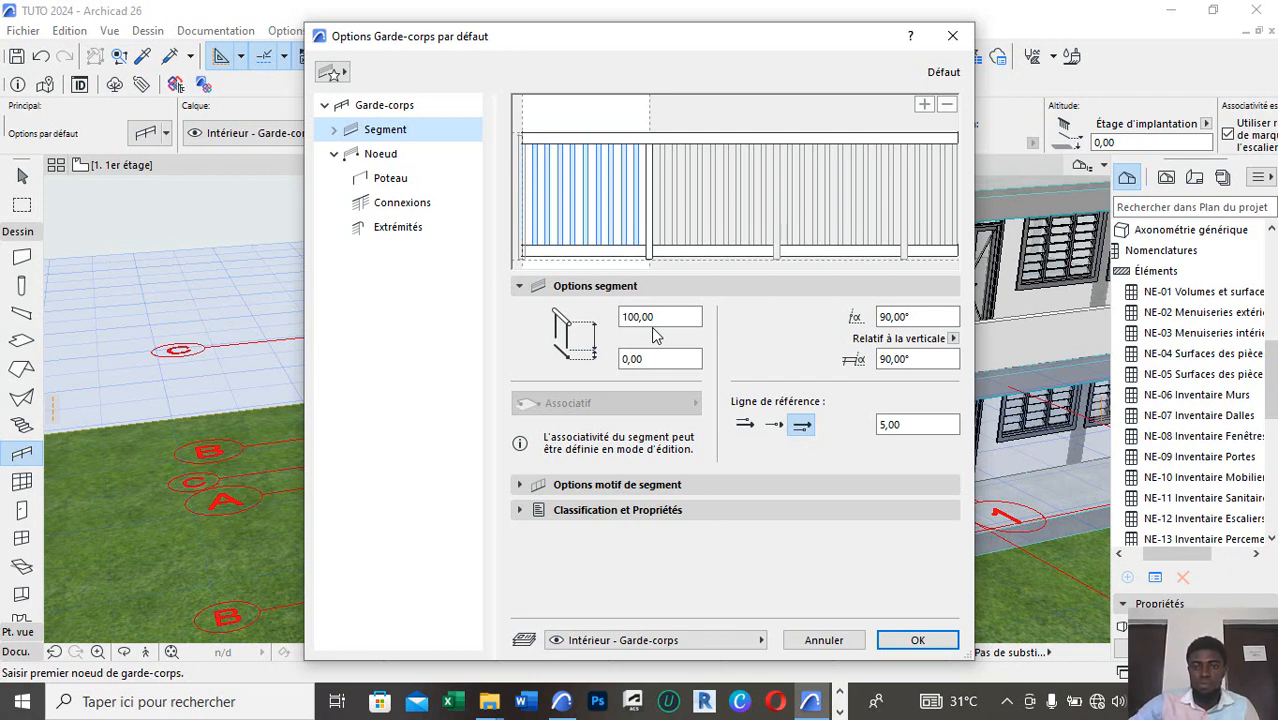
Try railing segment heights of 12 and 38.
{"action": "left_click_drag", "start_coordinate": [679, 322], "coordinate": [580, 324]}
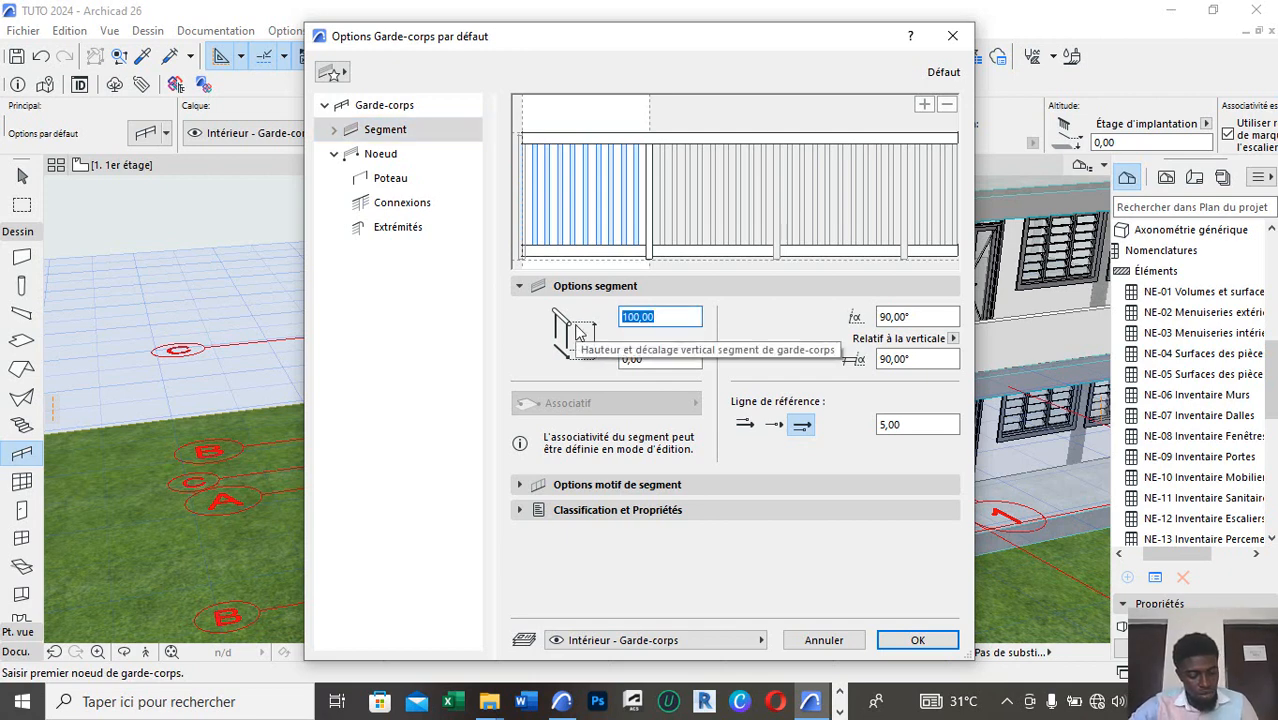
{"action": "key", "text": "Tab"}
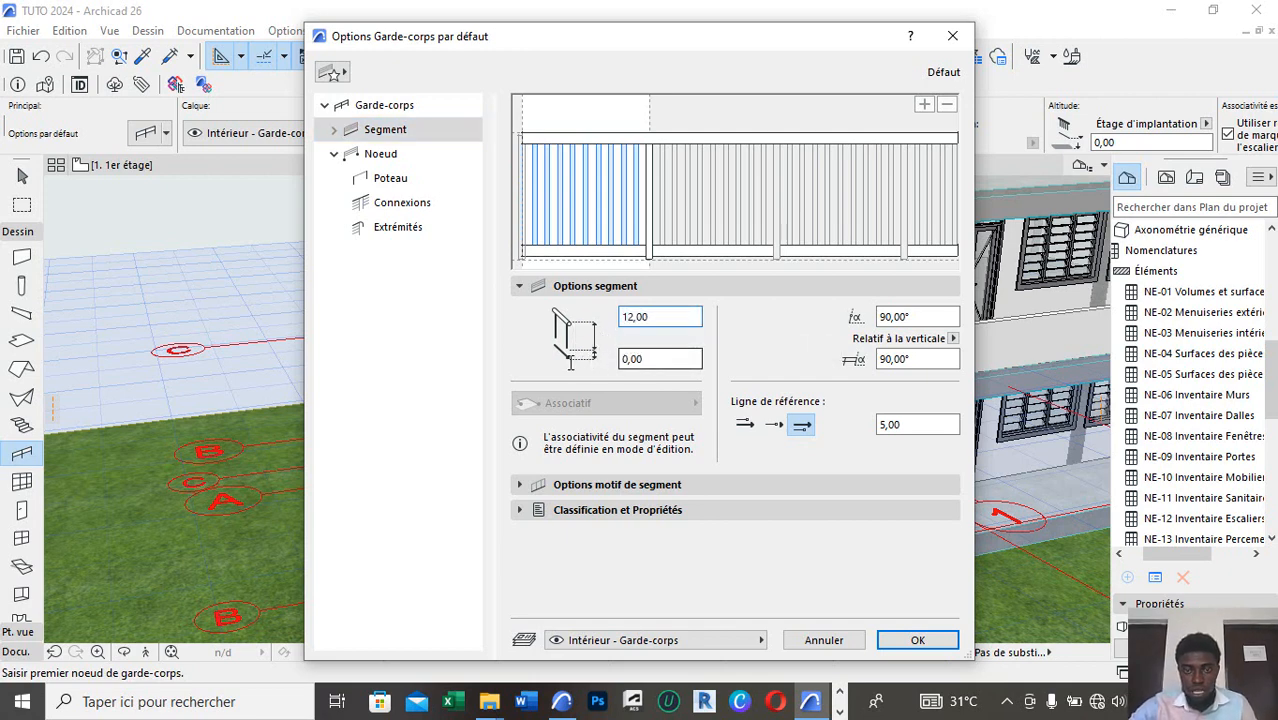
{"action": "key", "text": "shift+Tab"}
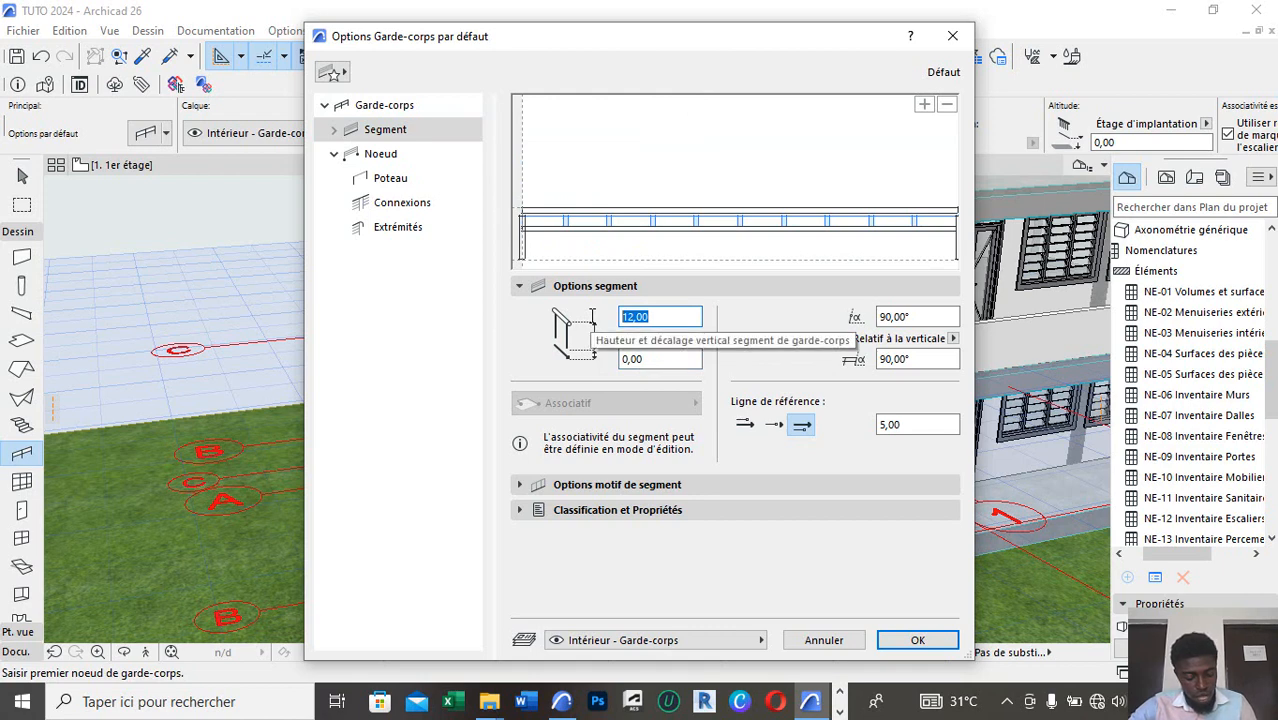
{"action": "type", "text": "38"}
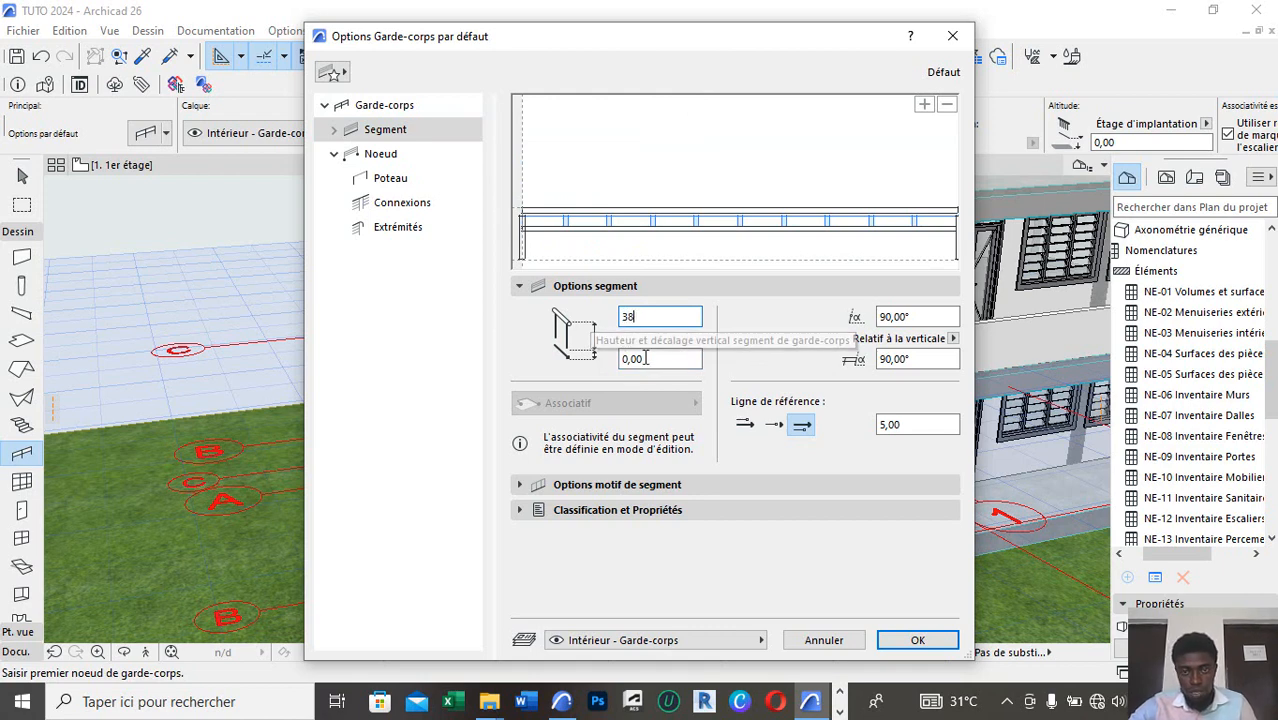
{"action": "key", "text": "Tab"}
Set the default railing segment's height to 32 and its vertical offset to 88, and accept the settings.
{"action": "key", "text": "shift+Tab"}
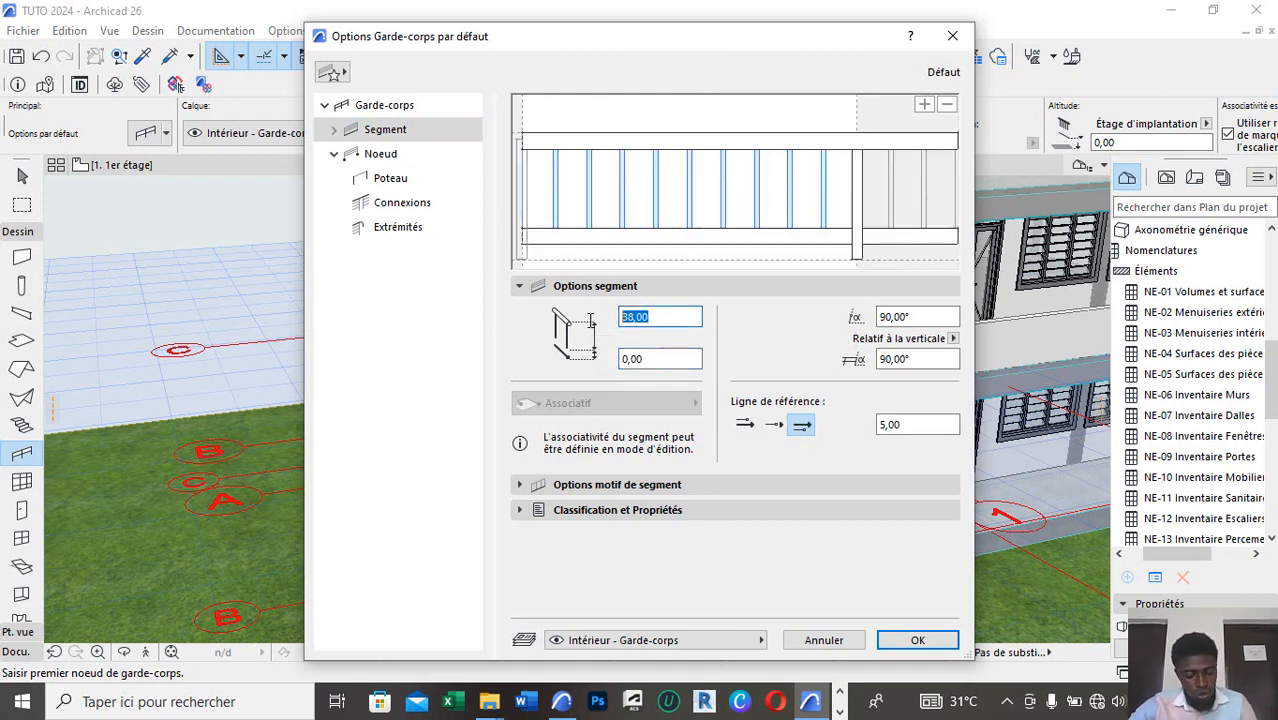
{"action": "type", "text": "32"}
{"action": "left_click", "coordinate": [624, 359]}
{"action": "double_click", "coordinate": [624, 359]}
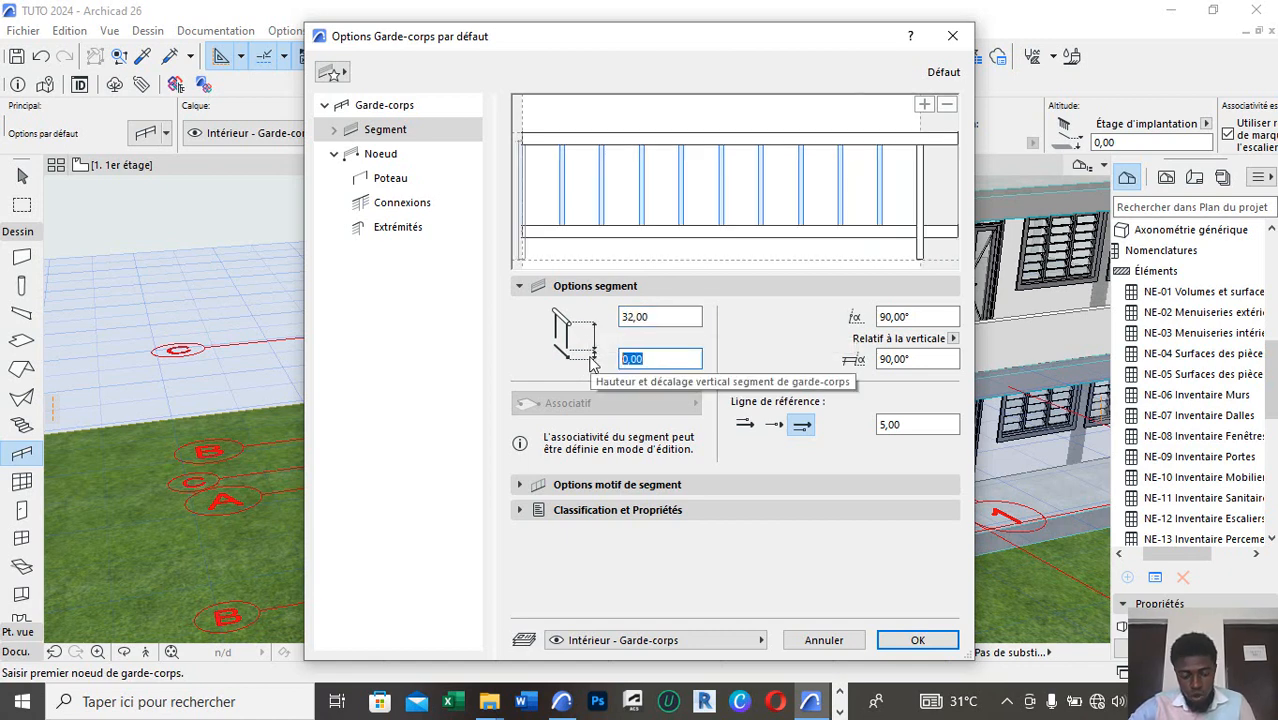
{"action": "type", "text": "88"}
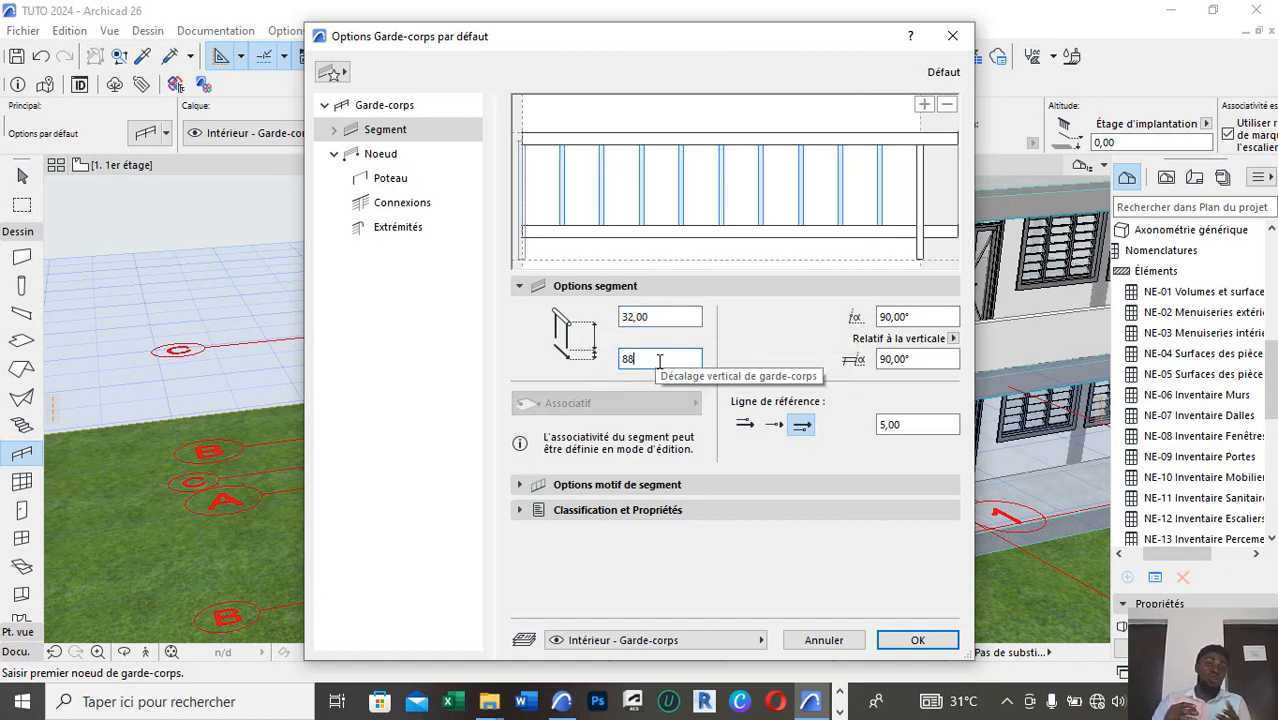
{"action": "type", "text": ",00"}
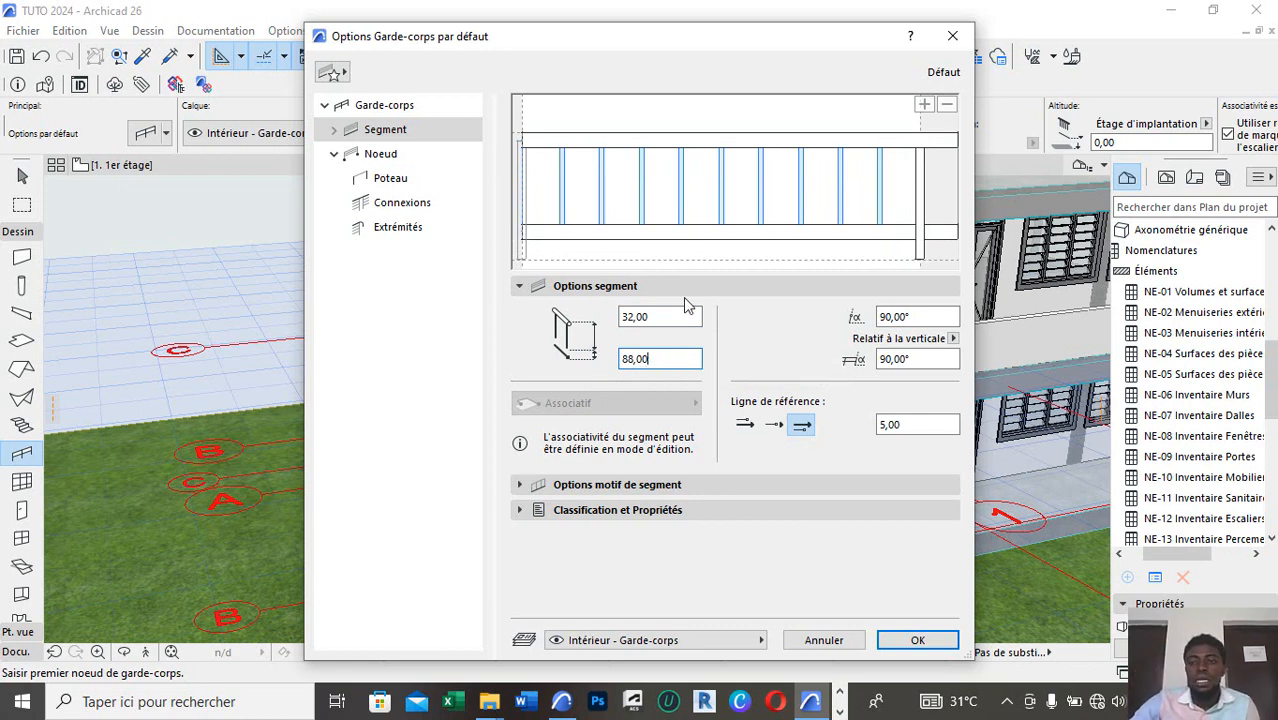
{"action": "left_click", "coordinate": [912, 640]}
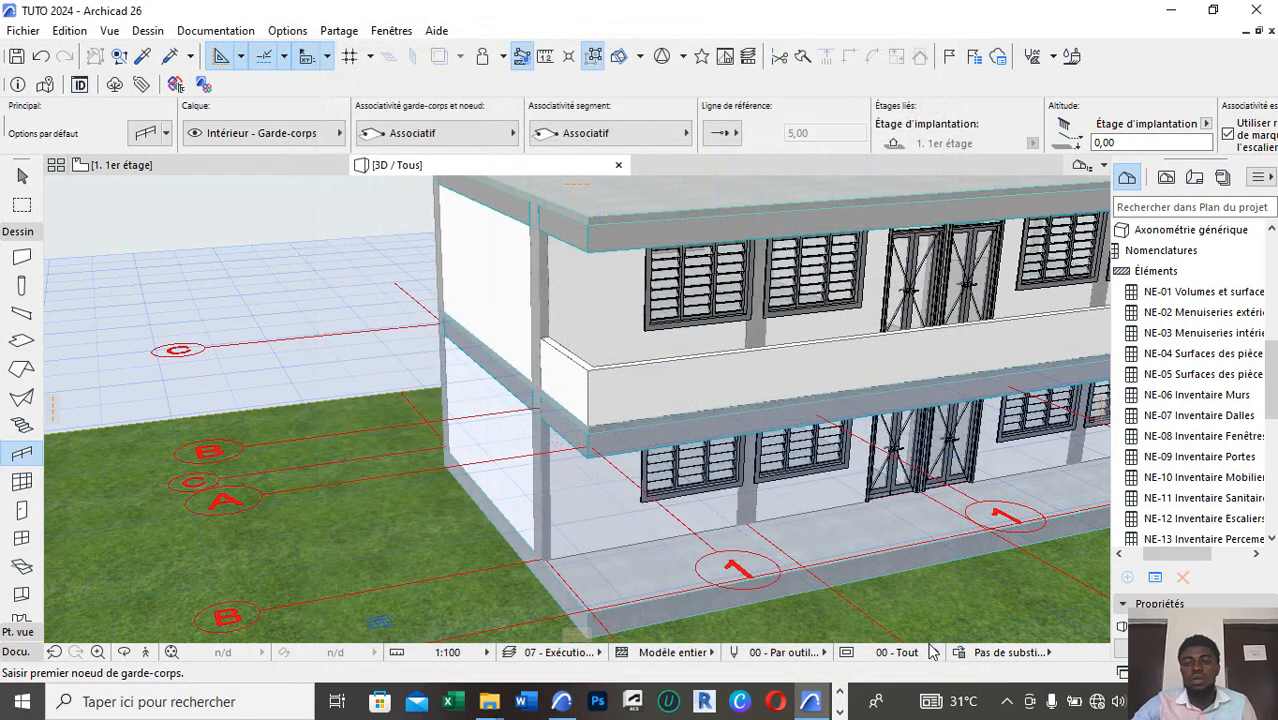
Return to the 1er étage plan and set the railing's reference line to centred.
{"action": "left_click", "coordinate": [118, 165]}
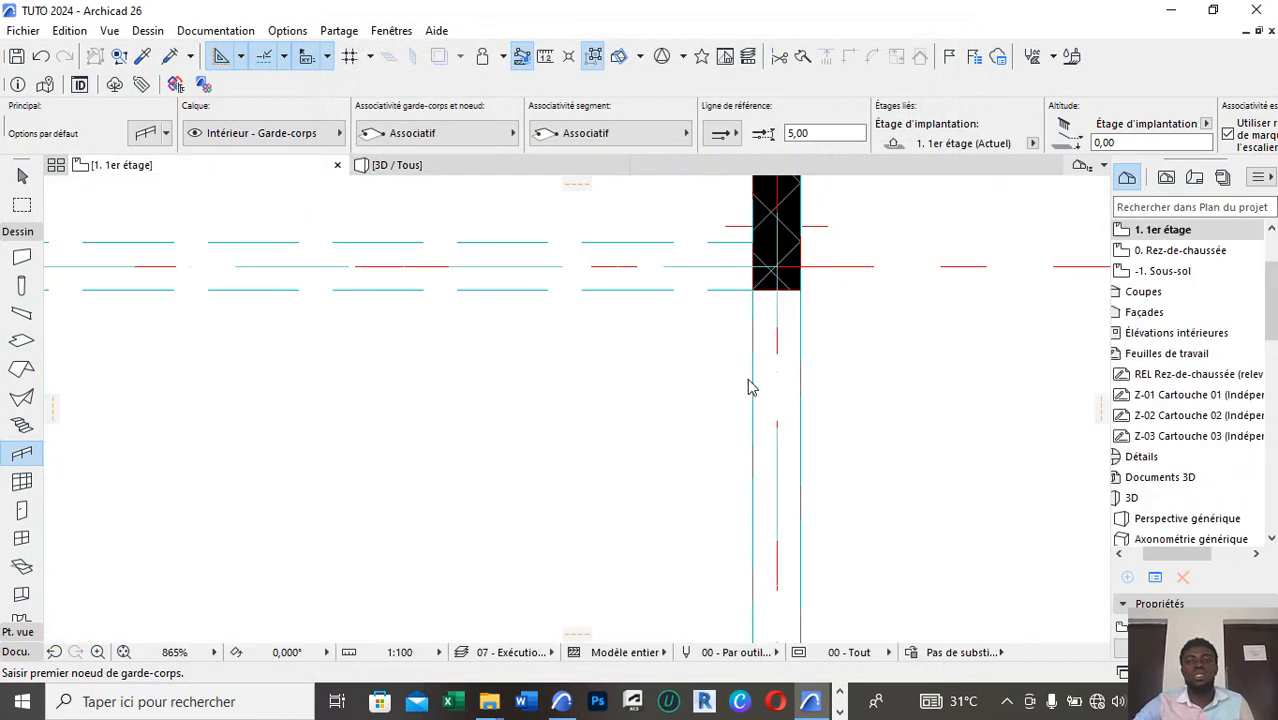
{"action": "scroll", "coordinate": [752, 388], "scroll_direction": "down", "scroll_amount": 12}
{"action": "scroll", "coordinate": [287, 349], "scroll_direction": "up", "scroll_amount": 4}
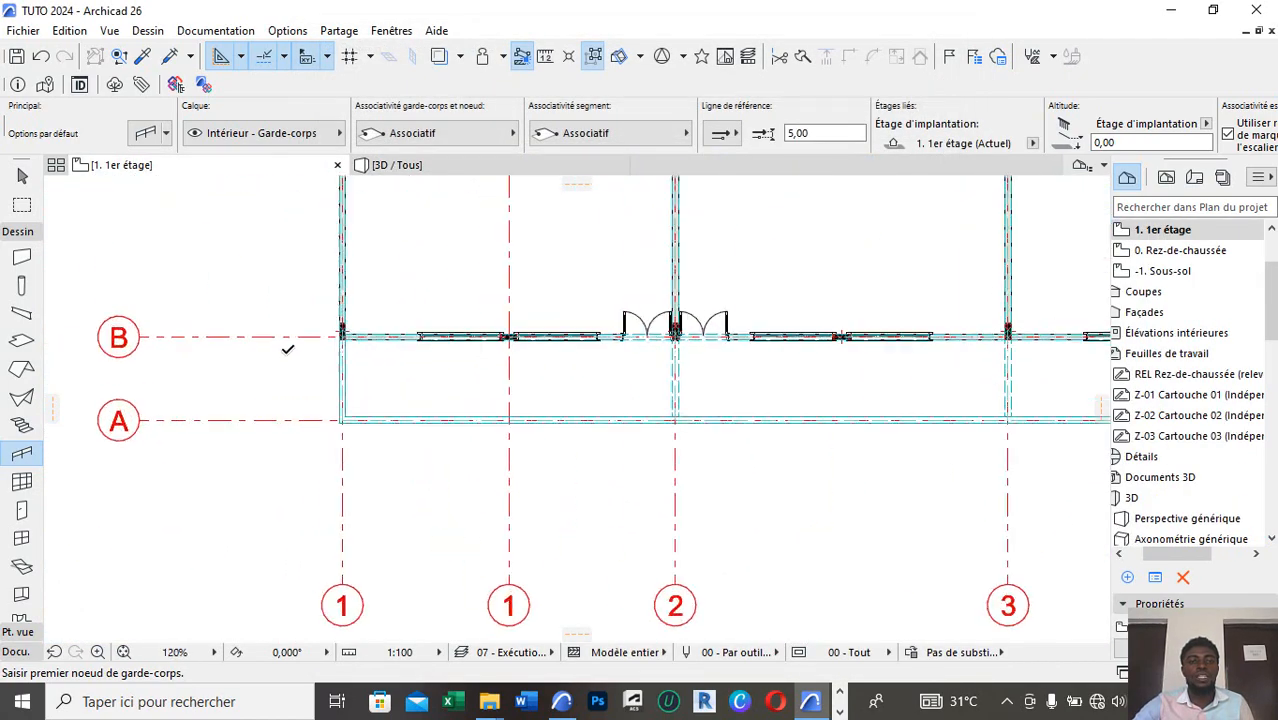
{"action": "scroll", "coordinate": [330, 340], "scroll_direction": "up", "scroll_amount": 10}
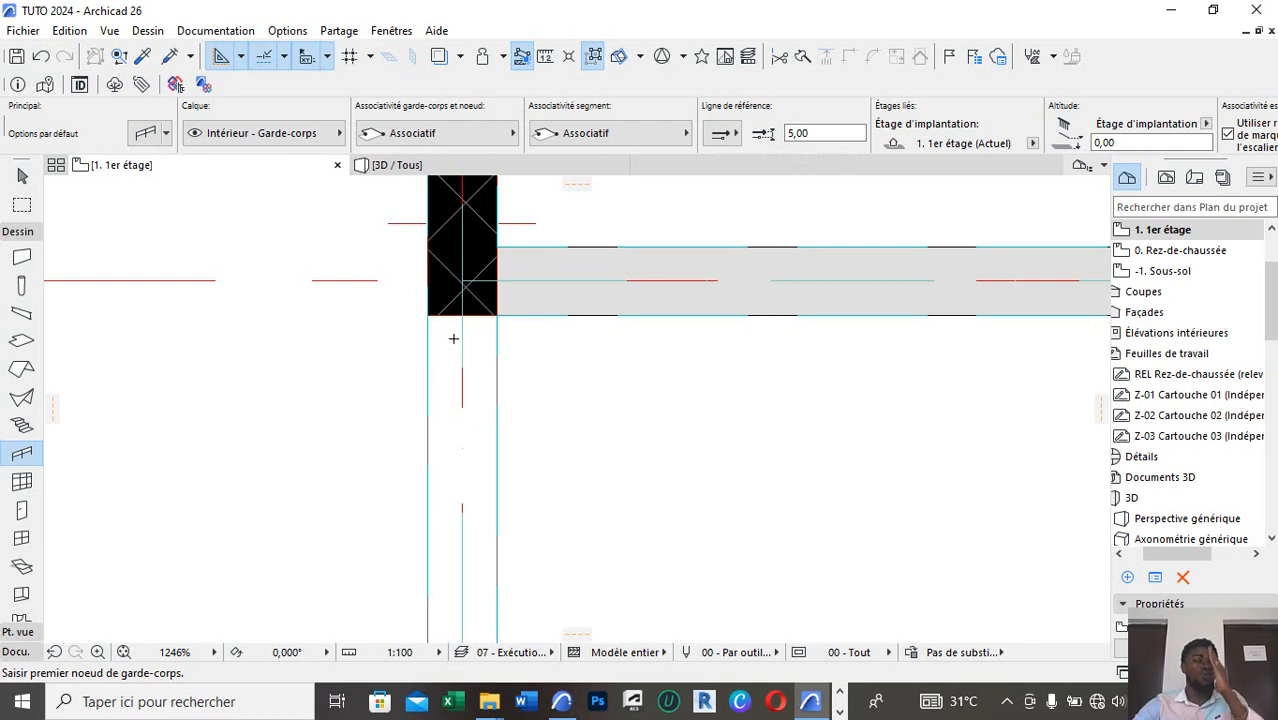
{"action": "left_click", "coordinate": [719, 133]}
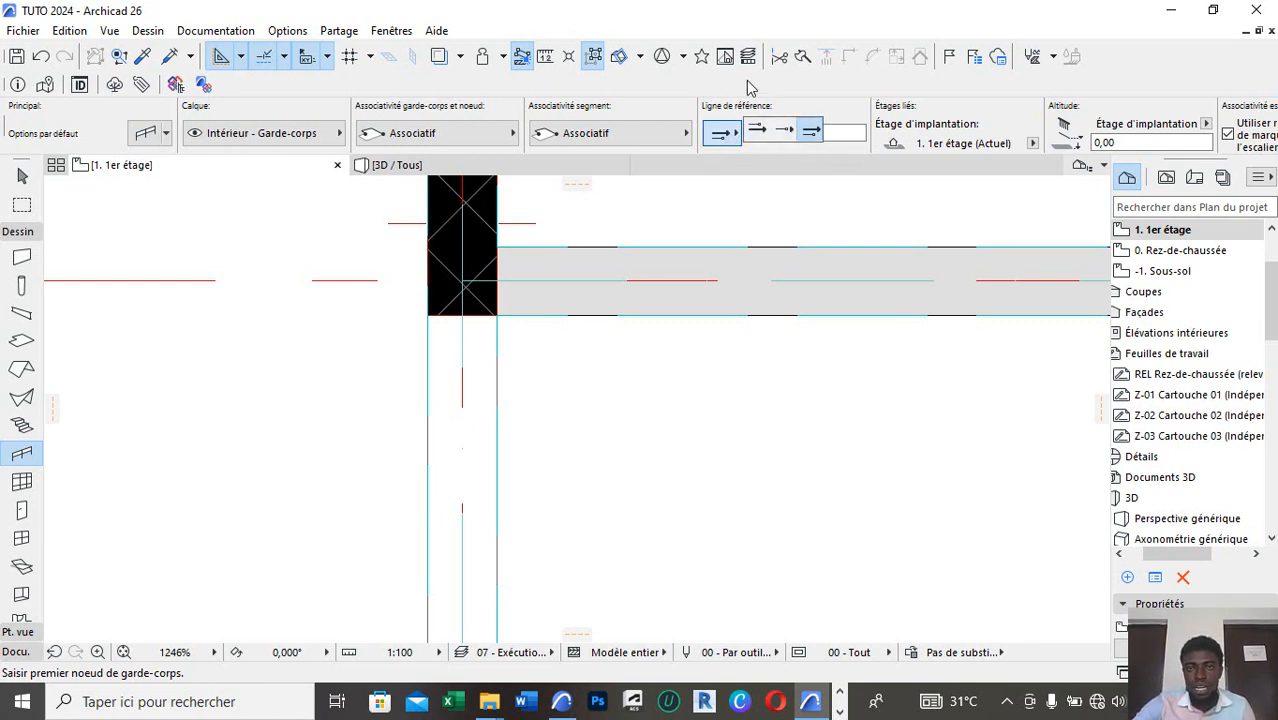
{"action": "left_click", "coordinate": [786, 131]}
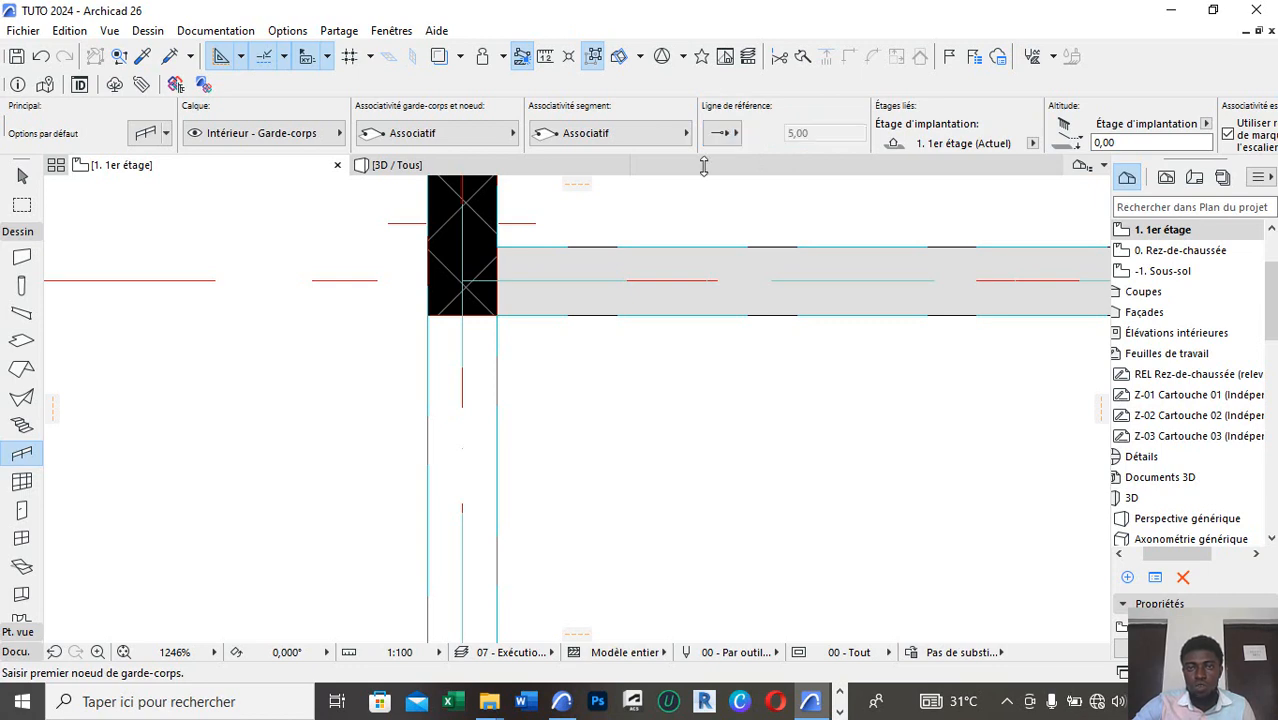
Draw a railing centred on the parapet from the column at axes 1/B, along axis A, to the column at 5/B.
{"action": "left_click", "coordinate": [463, 315]}
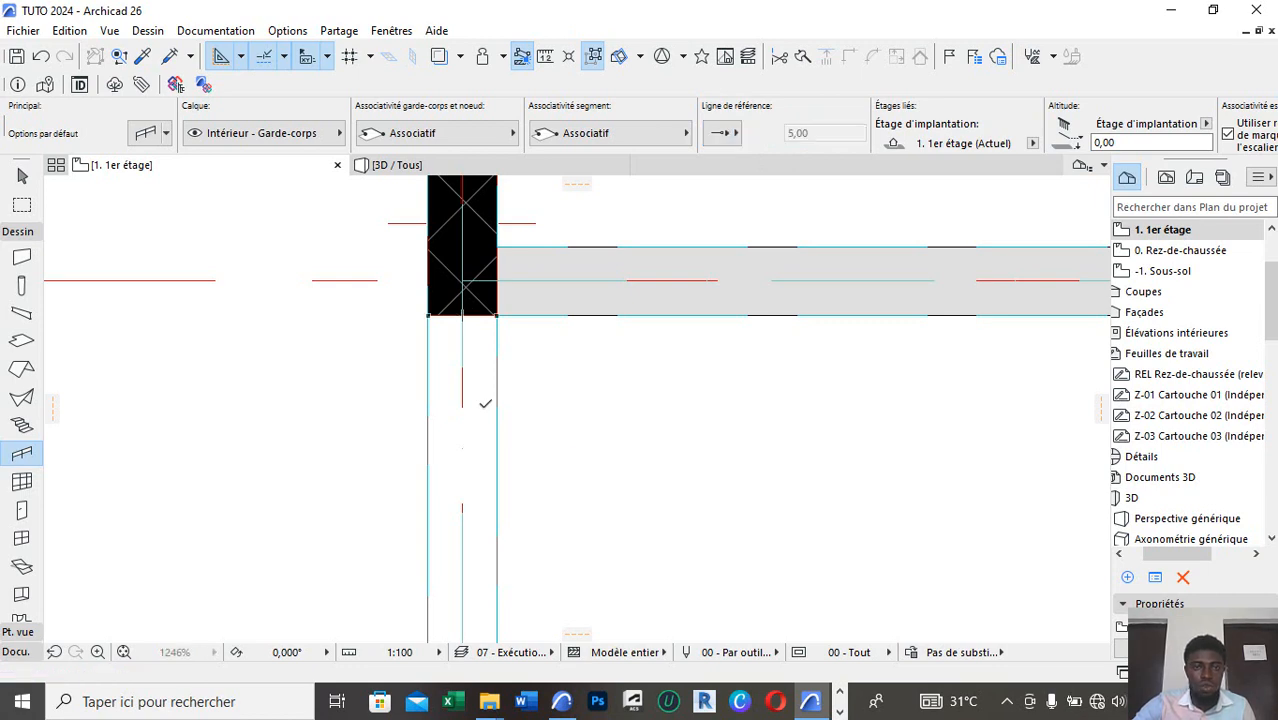
{"action": "scroll", "coordinate": [469, 270], "scroll_direction": "down", "scroll_amount": 6}
{"action": "scroll", "coordinate": [469, 386], "scroll_direction": "up", "scroll_amount": 5}
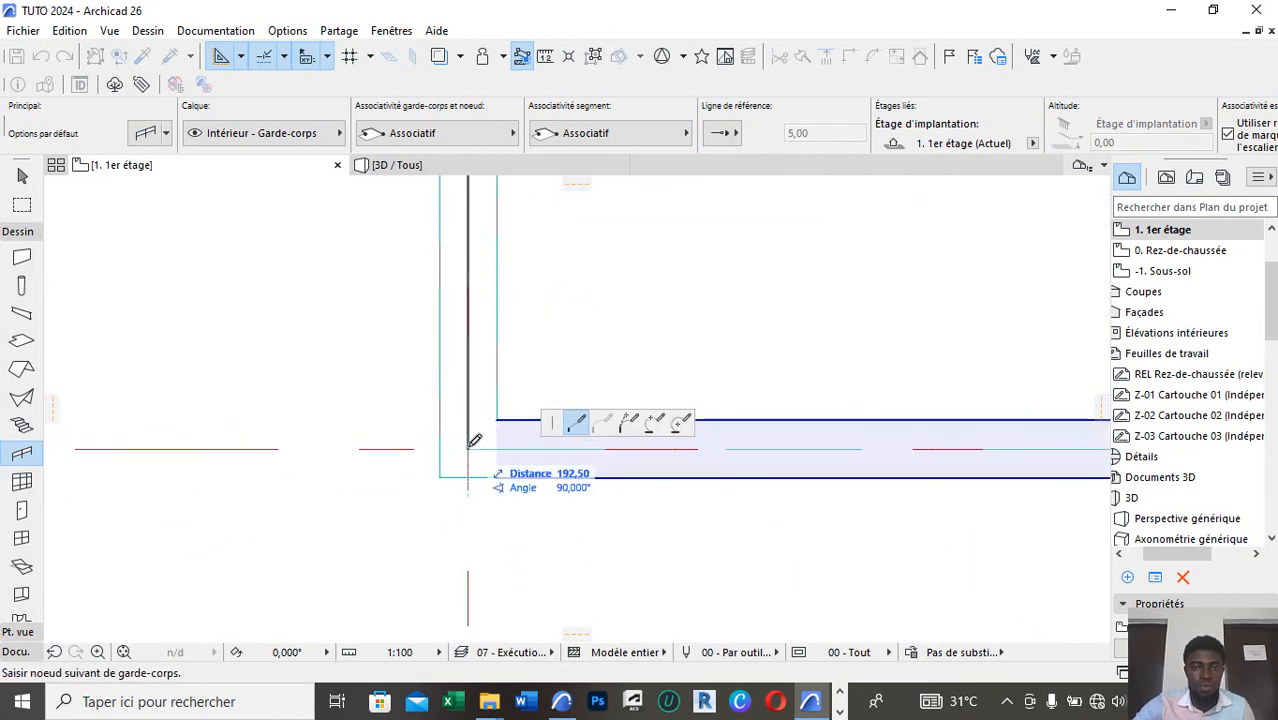
{"action": "left_click", "coordinate": [469, 446]}
{"action": "scroll", "coordinate": [301, 444], "scroll_direction": "down", "scroll_amount": 8}
{"action": "scroll", "coordinate": [570, 463], "scroll_direction": "down", "scroll_amount": 3}
{"action": "scroll", "coordinate": [790, 466], "scroll_direction": "up", "scroll_amount": 2}
{"action": "scroll", "coordinate": [783, 463], "scroll_direction": "up", "scroll_amount": 7}
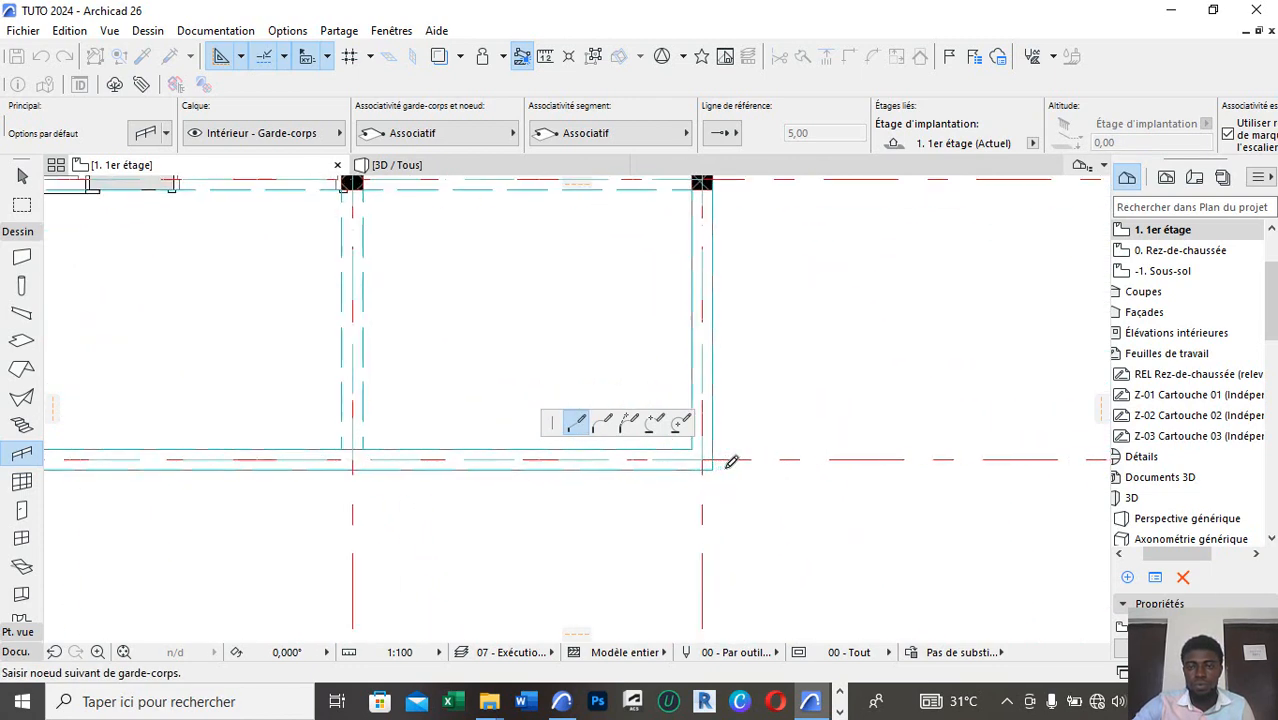
{"action": "left_click", "coordinate": [670, 447]}
{"action": "scroll", "coordinate": [690, 450], "scroll_direction": "down", "scroll_amount": 3}
{"action": "scroll", "coordinate": [805, 262], "scroll_direction": "up", "scroll_amount": 6}
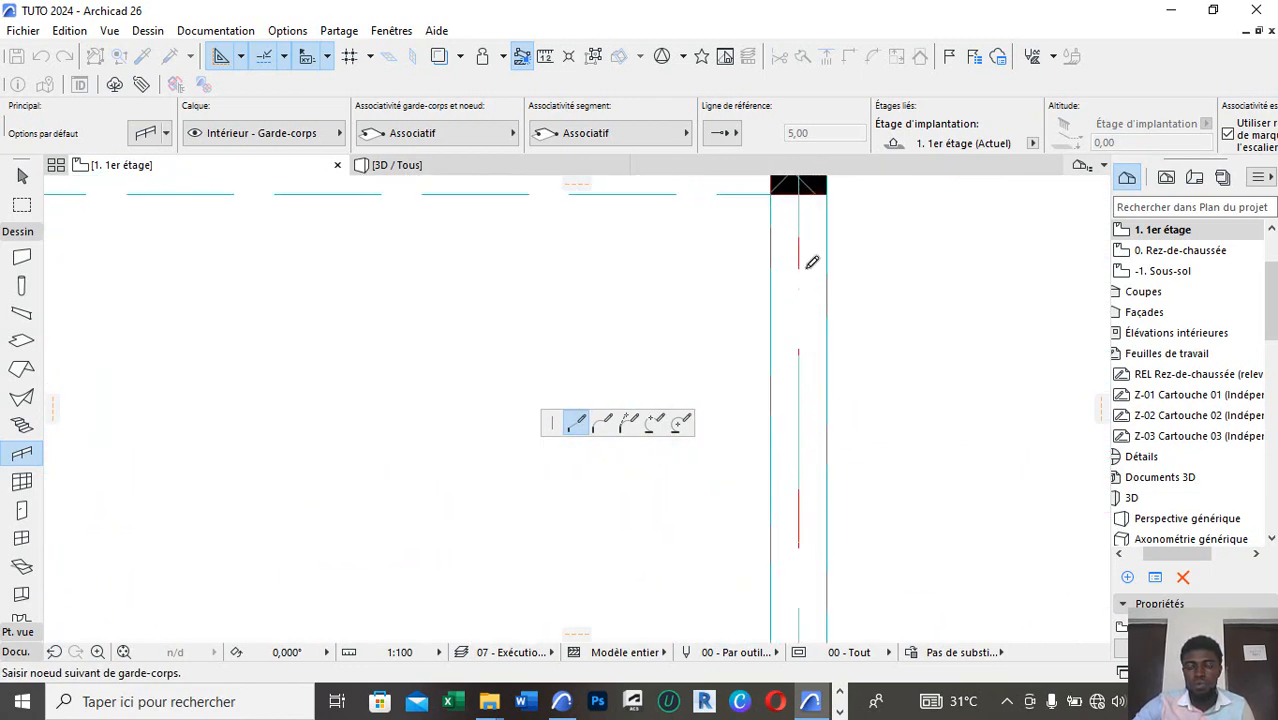
{"action": "double_click", "coordinate": [803, 350]}
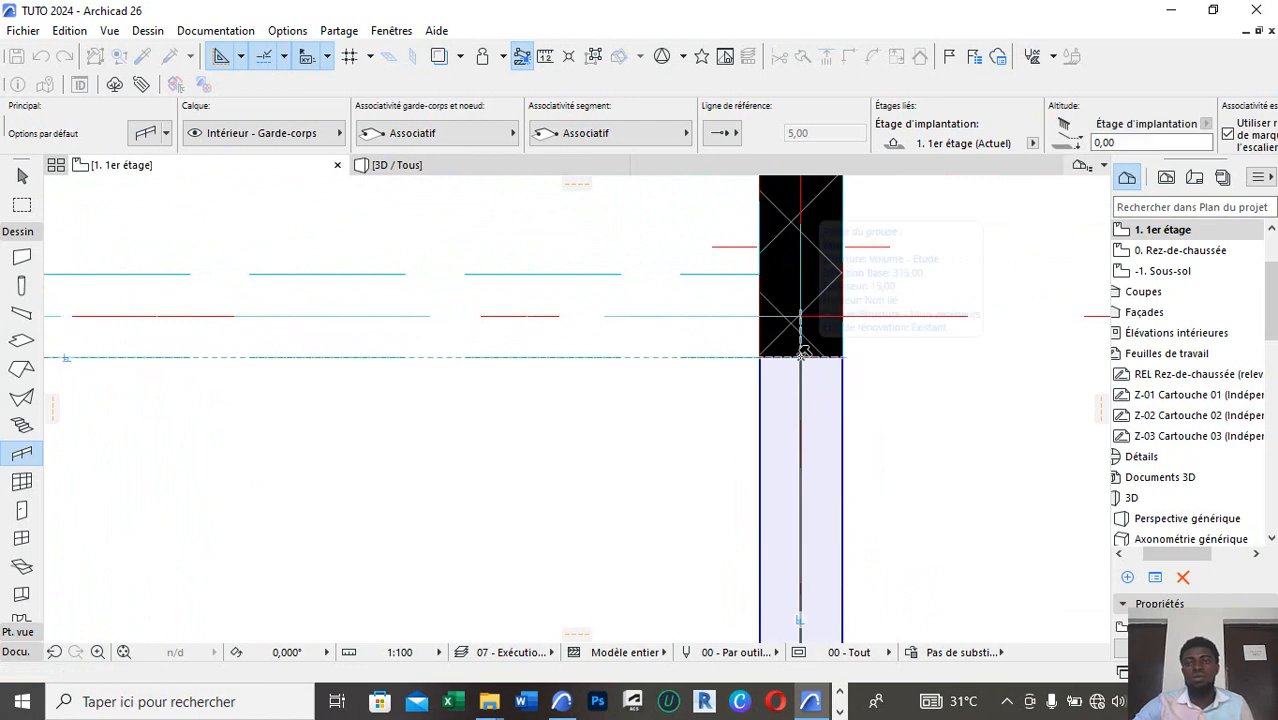
Examine the new railing in the 3D view along the facade and up close at its corner near the stairs.
{"action": "left_click", "coordinate": [479, 166]}
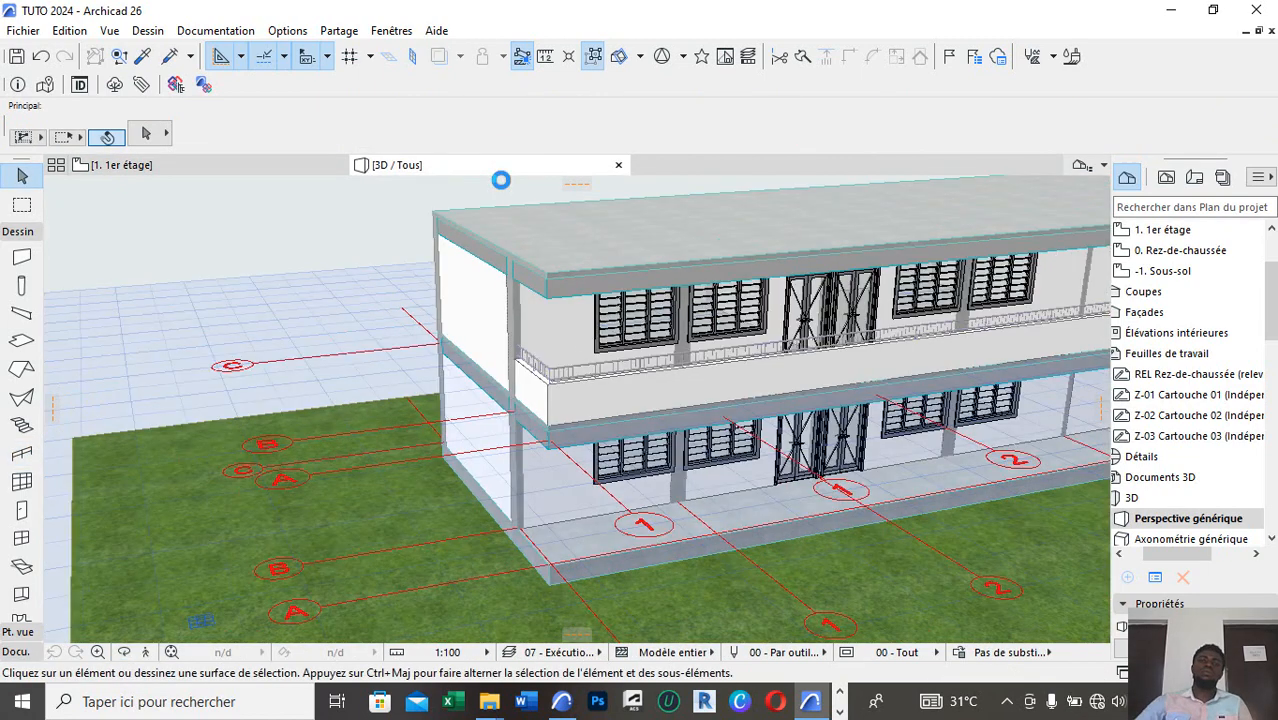
{"action": "scroll", "coordinate": [440, 505], "scroll_direction": "down", "scroll_amount": 3}
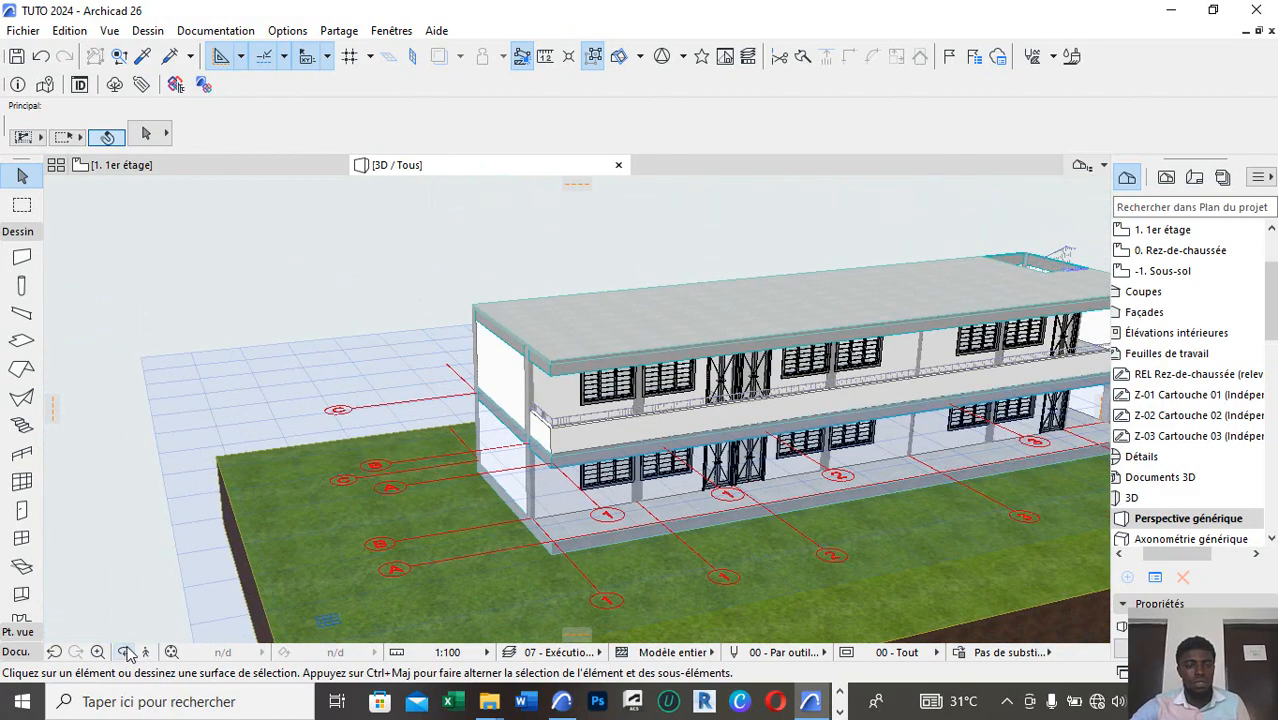
{"action": "left_click", "coordinate": [124, 652]}
{"action": "scroll", "coordinate": [195, 494], "scroll_direction": "down", "scroll_amount": 3}
{"action": "scroll", "coordinate": [830, 425], "scroll_direction": "up", "scroll_amount": 3}
{"action": "left_click_drag", "start_coordinate": [830, 425], "coordinate": [260, 341]}
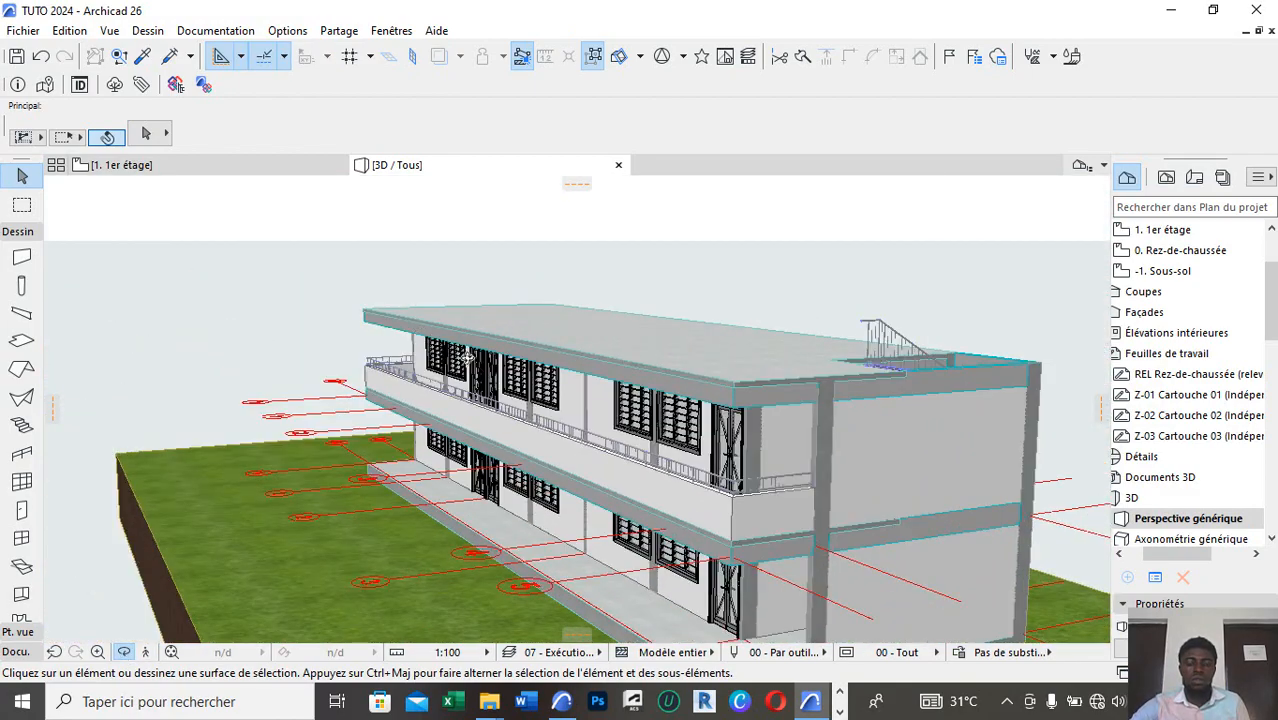
{"action": "scroll", "coordinate": [700, 458], "scroll_direction": "up", "scroll_amount": 2}
{"action": "scroll", "coordinate": [718, 466], "scroll_direction": "down", "scroll_amount": 3}
{"action": "scroll", "coordinate": [810, 485], "scroll_direction": "up", "scroll_amount": 5}
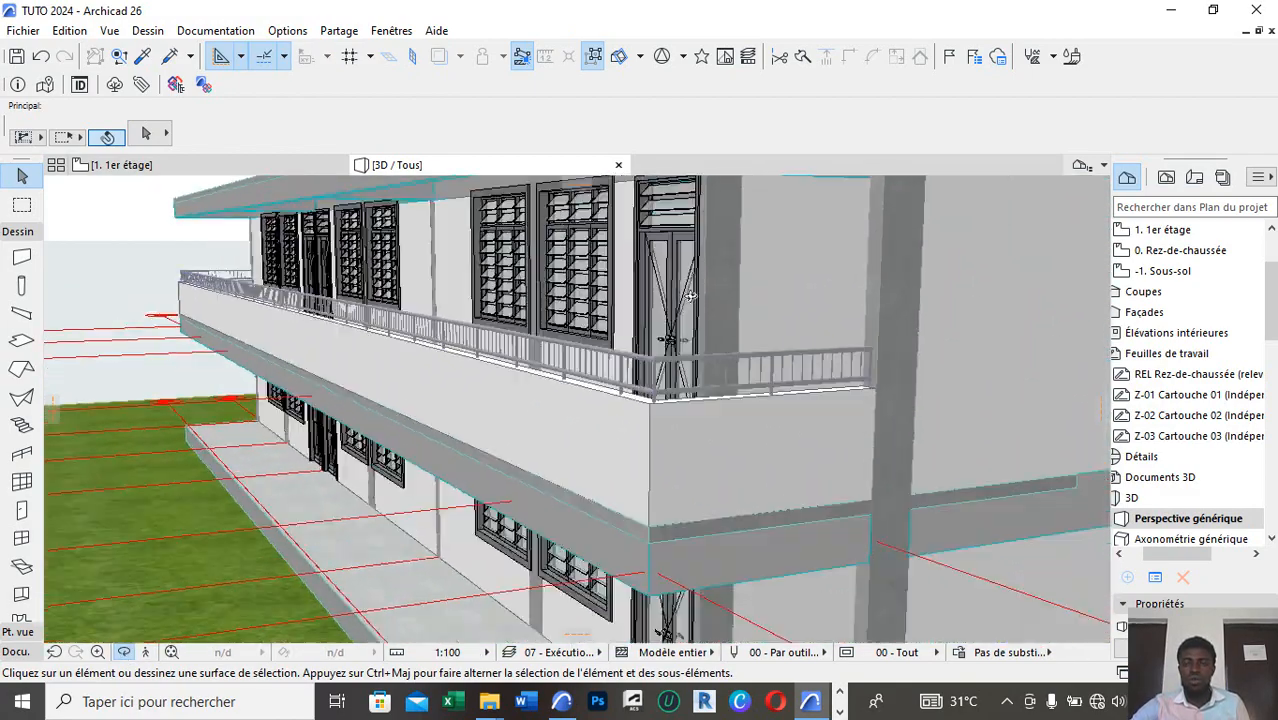
{"action": "left_click_drag", "start_coordinate": [690, 450], "coordinate": [669, 383]}
{"action": "scroll", "coordinate": [790, 388], "scroll_direction": "down", "scroll_amount": 3}
{"action": "scroll", "coordinate": [774, 379], "scroll_direction": "up", "scroll_amount": 3}
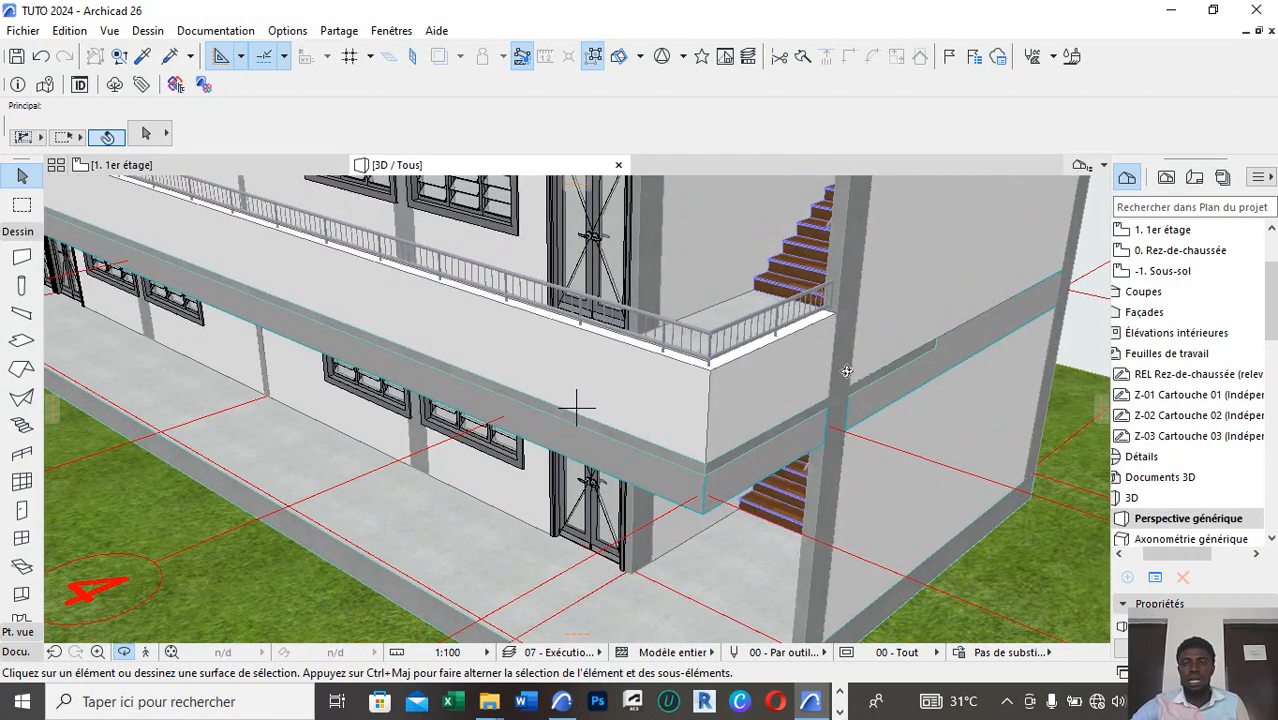
Review the whole gallery railing from further back and from other angles in the 3D view.
{"action": "scroll", "coordinate": [752, 370], "scroll_direction": "down", "scroll_amount": 5}
{"action": "left_click_drag", "start_coordinate": [735, 425], "coordinate": [1100, 379]}
{"action": "left_click_drag", "start_coordinate": [372, 334], "coordinate": [811, 302]}
{"action": "scroll", "coordinate": [868, 290], "scroll_direction": "down", "scroll_amount": 2}
{"action": "left_click_drag", "start_coordinate": [420, 400], "coordinate": [663, 374]}
{"action": "middle_click_drag", "start_coordinate": [663, 374], "coordinate": [327, 239], "text": "shift"}
{"action": "scroll", "coordinate": [327, 239], "scroll_direction": "up", "scroll_amount": 2}
Examine in the 1er étage plan how the railing's end meets the column at axes 5/B.
{"action": "left_click", "coordinate": [194, 165]}
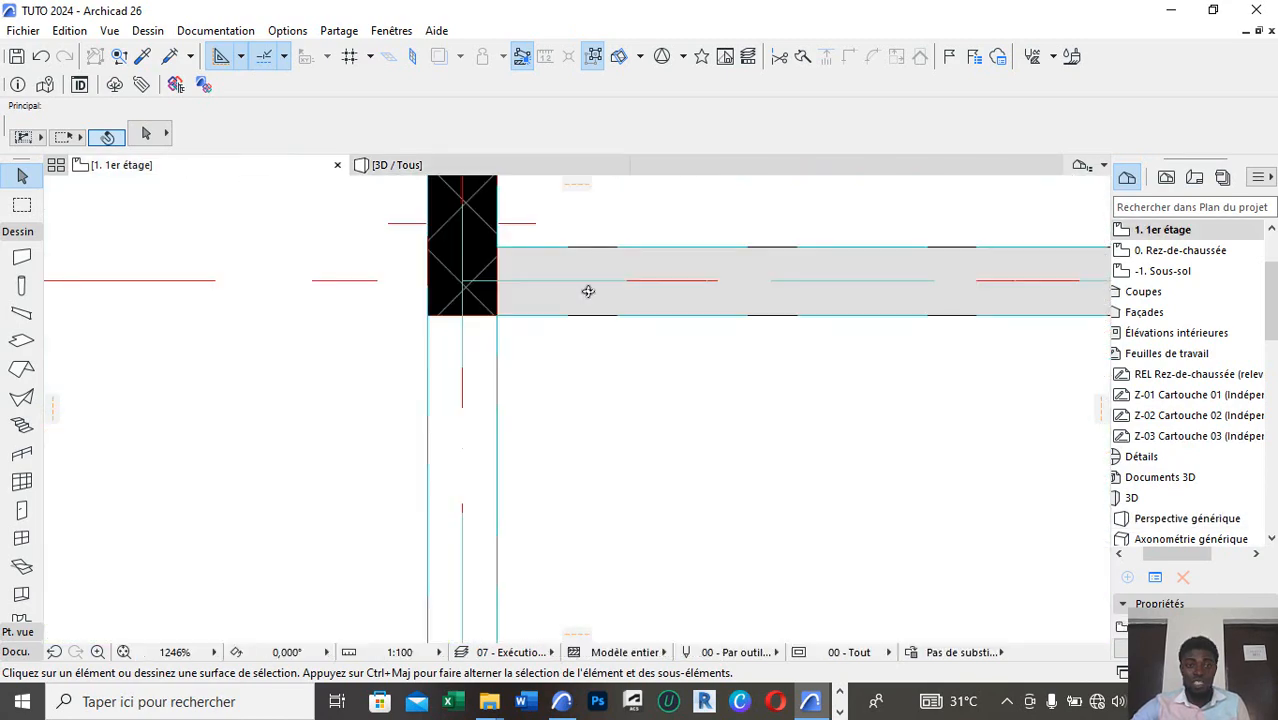
{"action": "middle_click_drag", "start_coordinate": [549, 343], "coordinate": [340, 345]}
{"action": "scroll", "coordinate": [620, 352], "scroll_direction": "down", "scroll_amount": 3}
{"action": "scroll", "coordinate": [705, 348], "scroll_direction": "up", "scroll_amount": 6}
{"action": "scroll", "coordinate": [679, 430], "scroll_direction": "down", "scroll_amount": 1}
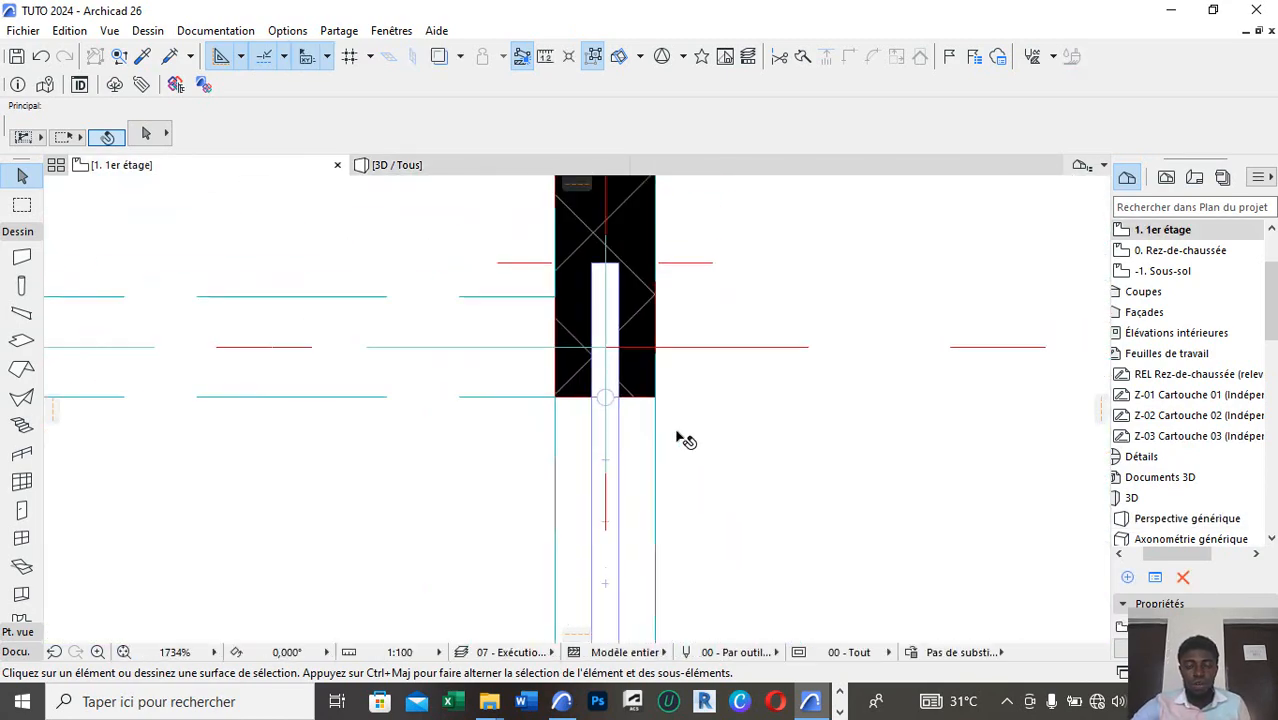
{"action": "scroll", "coordinate": [640, 225], "scroll_direction": "up", "scroll_amount": 1}
{"action": "scroll", "coordinate": [807, 320], "scroll_direction": "down", "scroll_amount": 5}
{"action": "scroll", "coordinate": [733, 374], "scroll_direction": "up", "scroll_amount": 5}
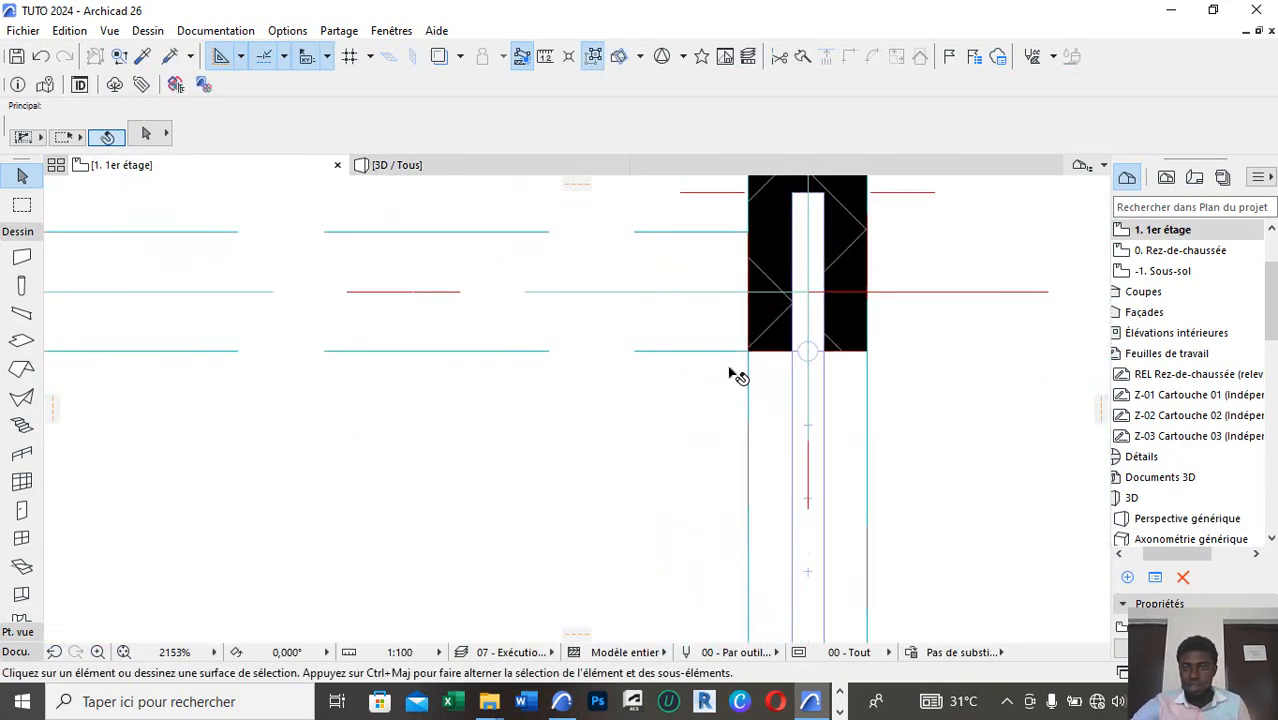
{"action": "scroll", "coordinate": [733, 374], "scroll_direction": "down", "scroll_amount": 4}
{"action": "scroll", "coordinate": [774, 320], "scroll_direction": "up", "scroll_amount": 2}
{"action": "scroll", "coordinate": [775, 320], "scroll_direction": "up", "scroll_amount": 1}
{"action": "scroll", "coordinate": [727, 375], "scroll_direction": "down", "scroll_amount": 2}
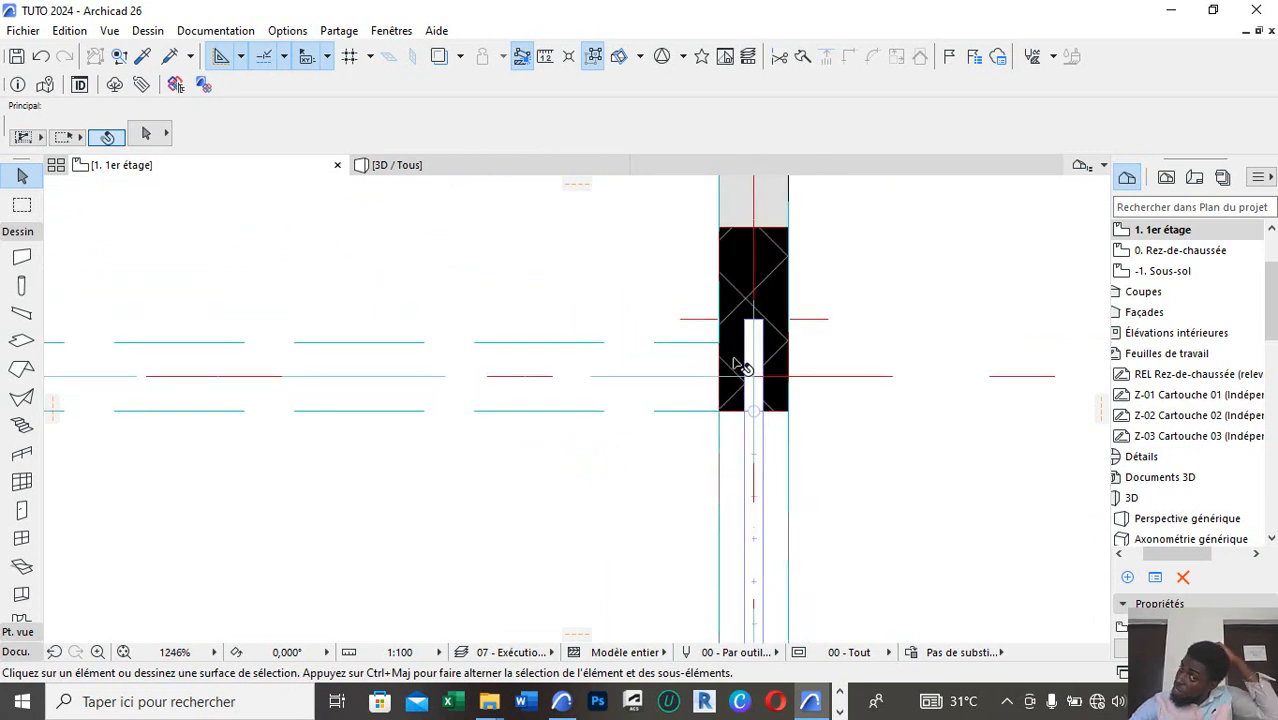
{"action": "scroll", "coordinate": [793, 363], "scroll_direction": "up", "scroll_amount": 3}
{"action": "scroll", "coordinate": [698, 396], "scroll_direction": "up", "scroll_amount": 2}
{"action": "scroll", "coordinate": [833, 317], "scroll_direction": "down", "scroll_amount": 5}
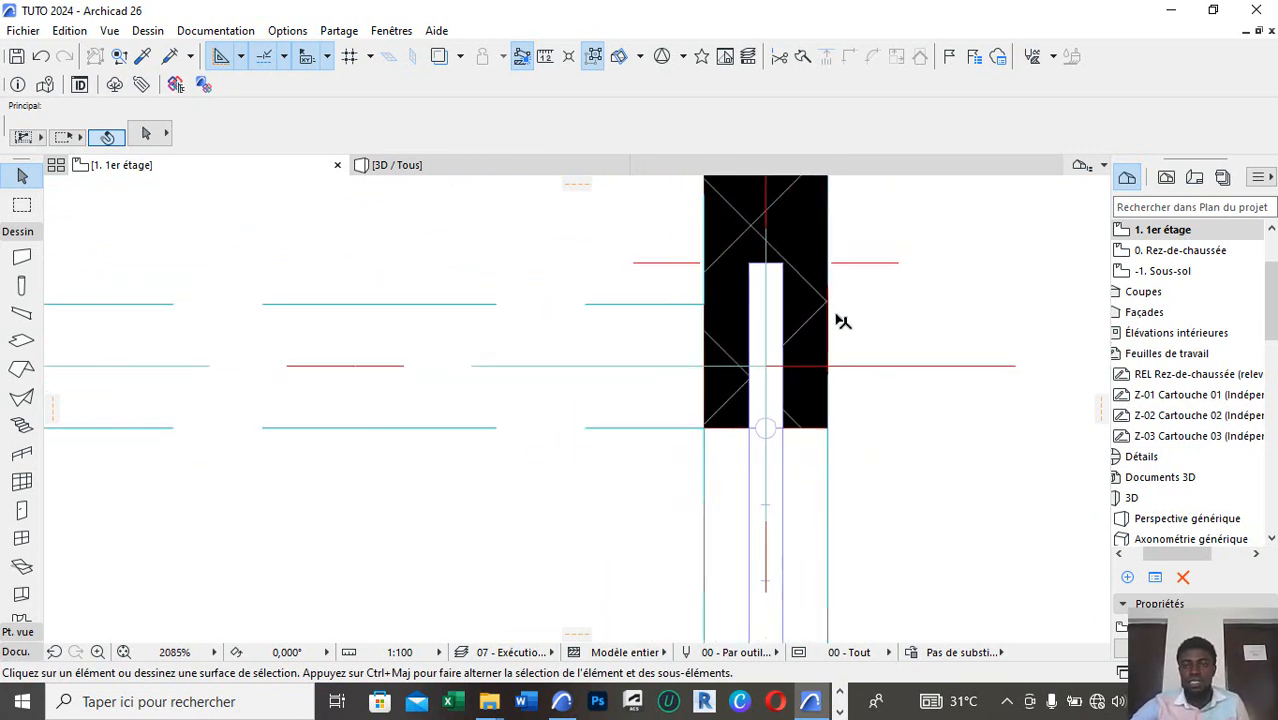
Edit the gallery railing at the column at axes 5/B and remove its end post and the end extension inside the column.
{"action": "scroll", "coordinate": [808, 394], "scroll_direction": "up", "scroll_amount": 2}
{"action": "scroll", "coordinate": [815, 396], "scroll_direction": "up", "scroll_amount": 6}
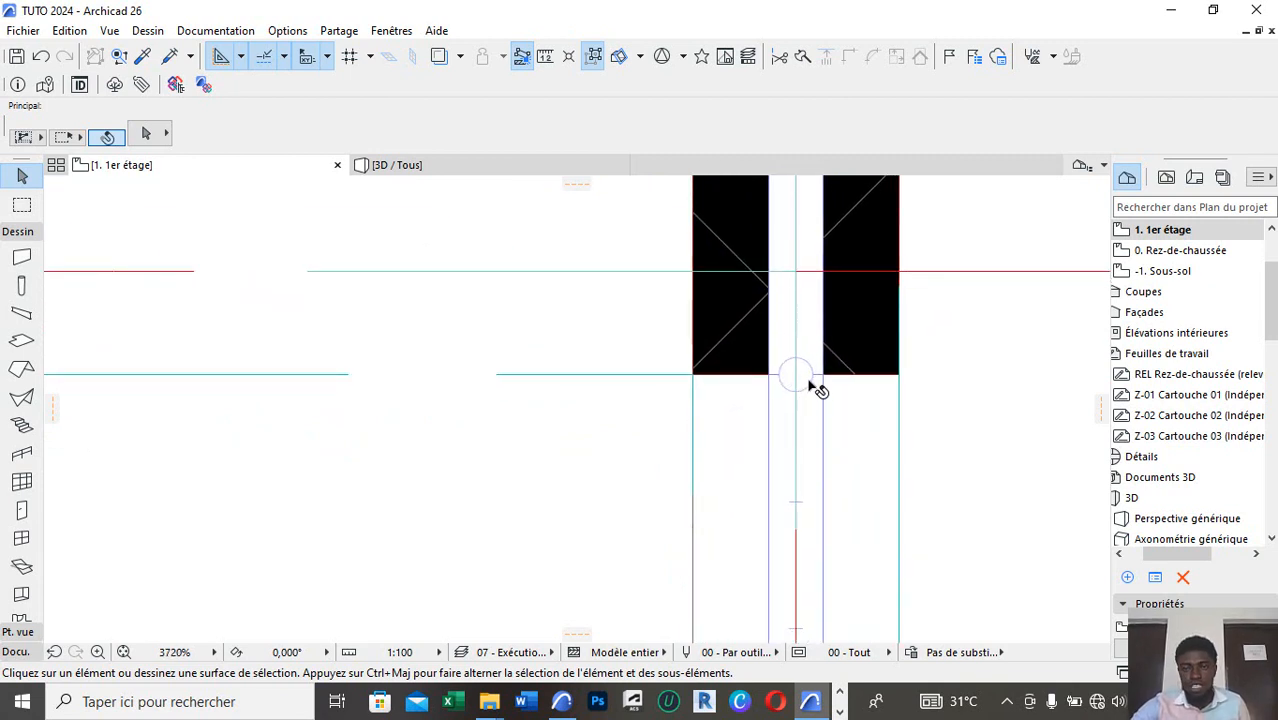
{"action": "left_click", "coordinate": [806, 381]}
{"action": "left_click", "coordinate": [798, 414]}
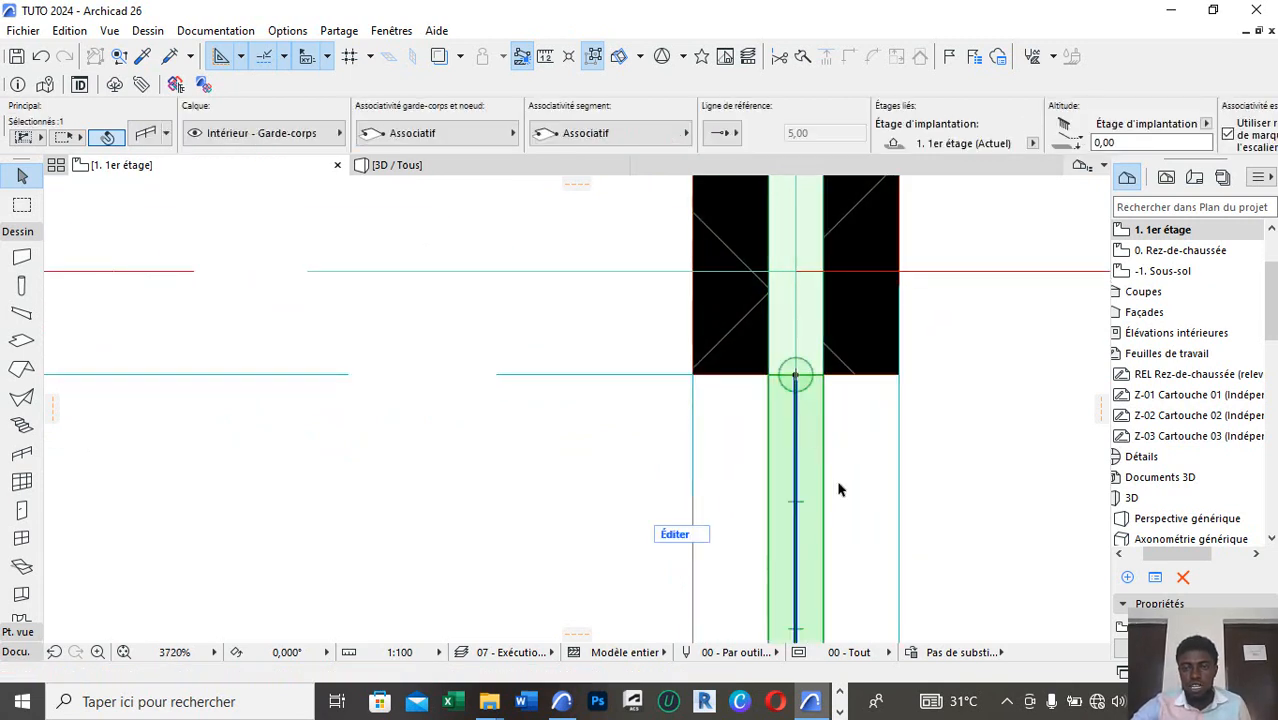
{"action": "left_click", "coordinate": [672, 535]}
{"action": "left_click", "coordinate": [693, 294]}
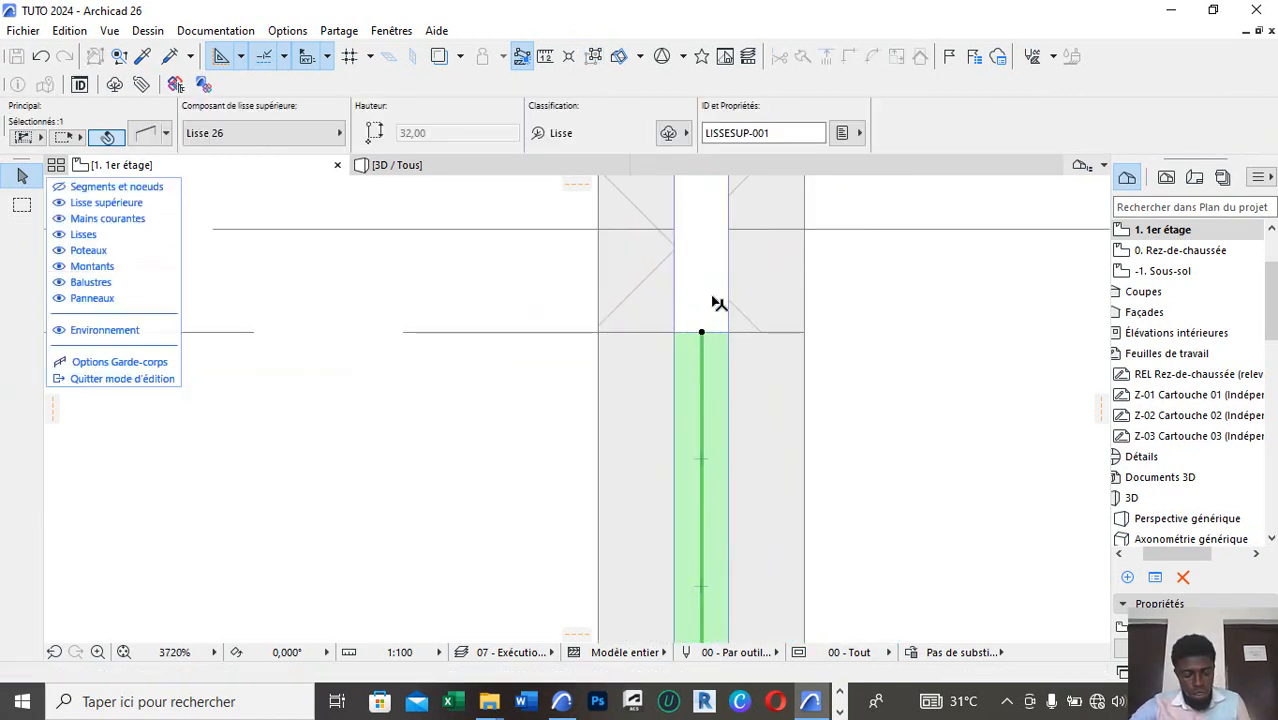
{"action": "left_click", "coordinate": [732, 332]}
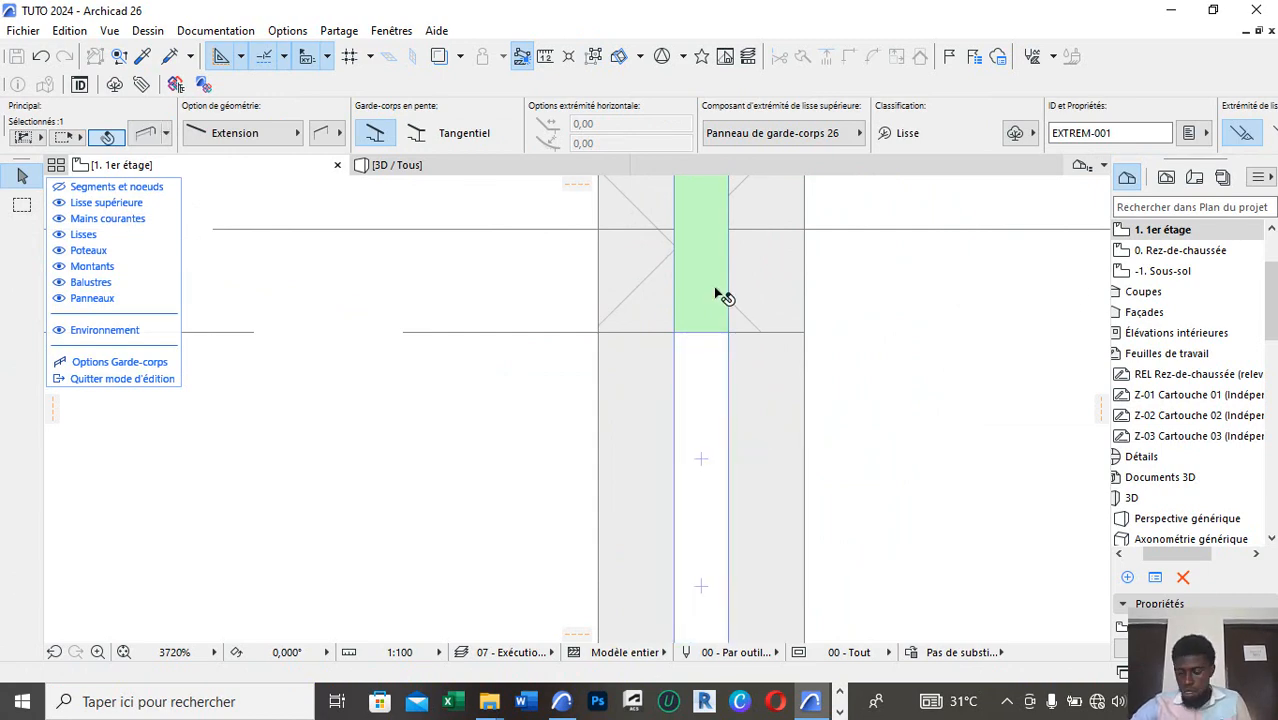
{"action": "left_click", "coordinate": [950, 399]}
Delete the railing's end extension inside the column at axes 1/B.
{"action": "scroll", "coordinate": [955, 395], "scroll_direction": "down", "scroll_amount": 10}
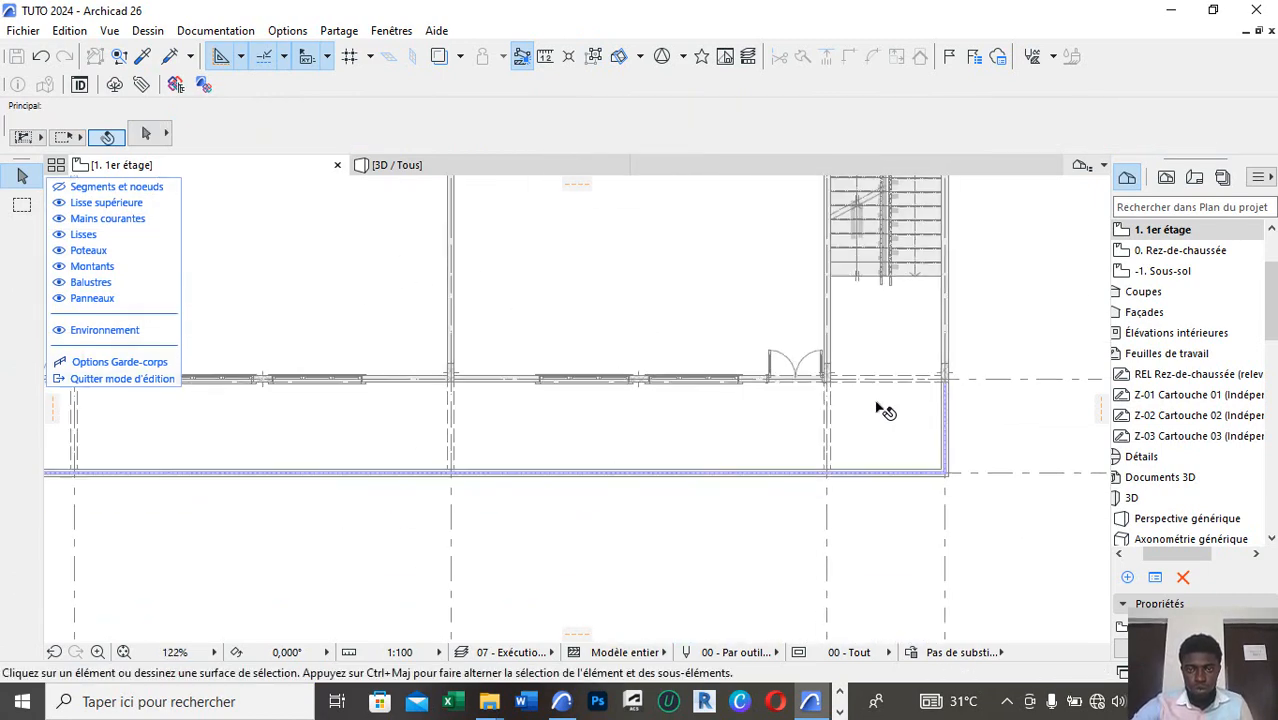
{"action": "scroll", "coordinate": [922, 394], "scroll_direction": "down", "scroll_amount": 2}
{"action": "scroll", "coordinate": [588, 380], "scroll_direction": "up", "scroll_amount": 2}
{"action": "scroll", "coordinate": [1045, 377], "scroll_direction": "down", "scroll_amount": 3}
{"action": "scroll", "coordinate": [622, 375], "scroll_direction": "up", "scroll_amount": 6}
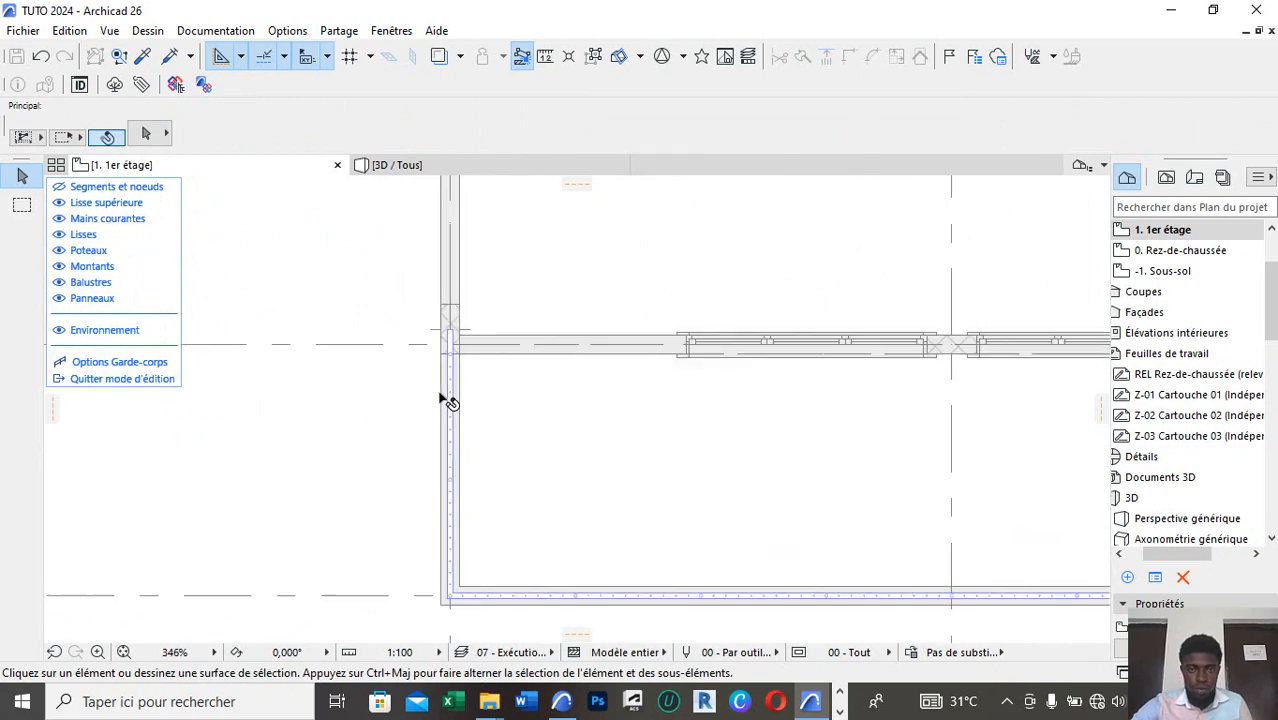
{"action": "scroll", "coordinate": [449, 401], "scroll_direction": "up", "scroll_amount": 7}
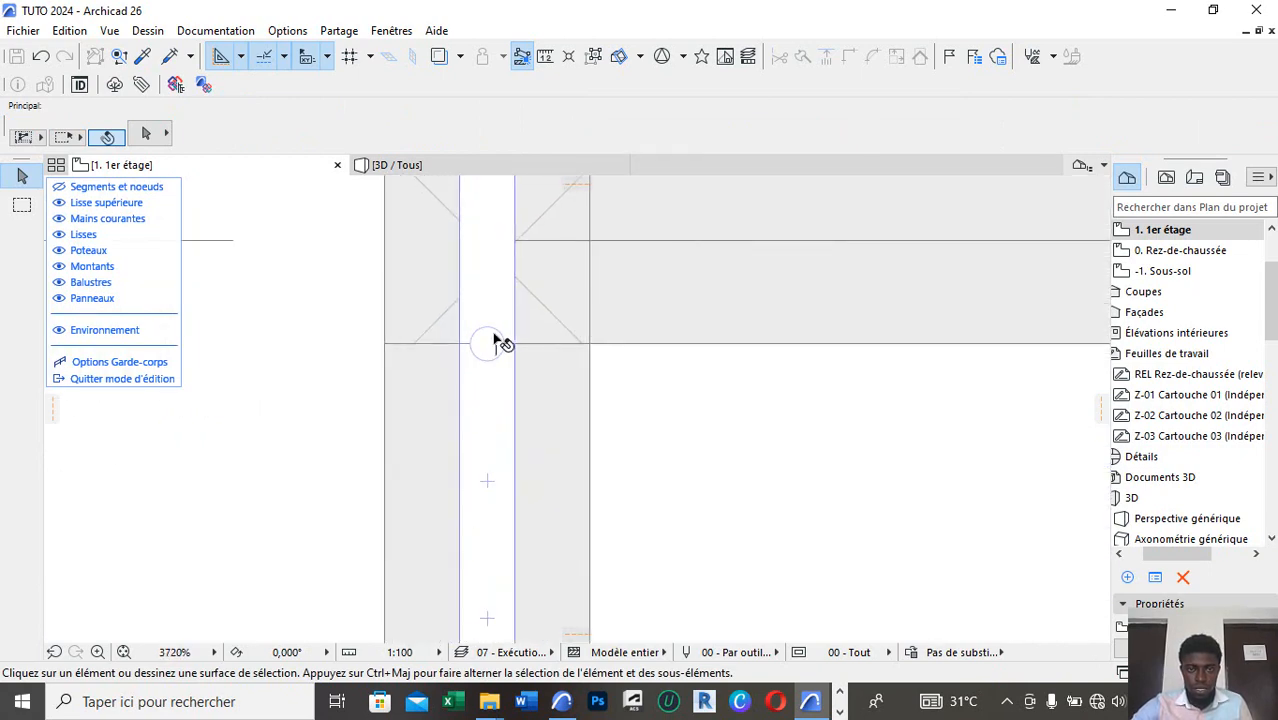
{"action": "left_click", "coordinate": [494, 485]}
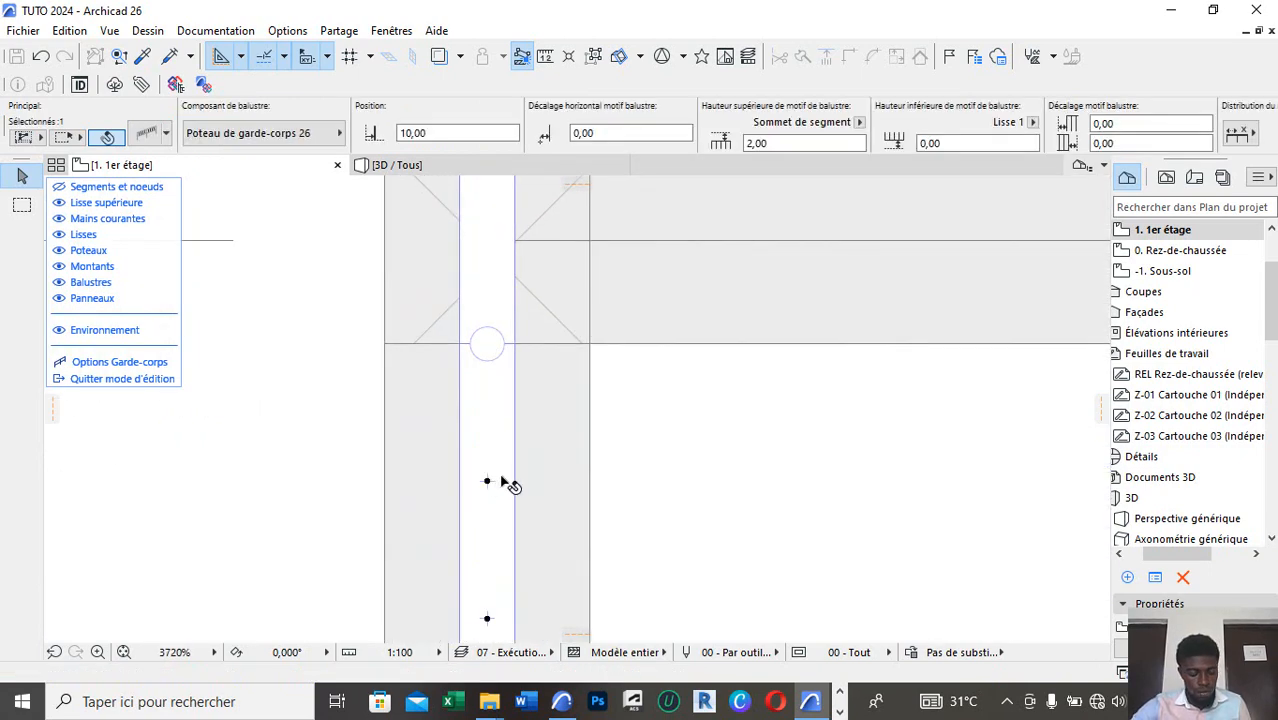
{"action": "left_click", "coordinate": [493, 424]}
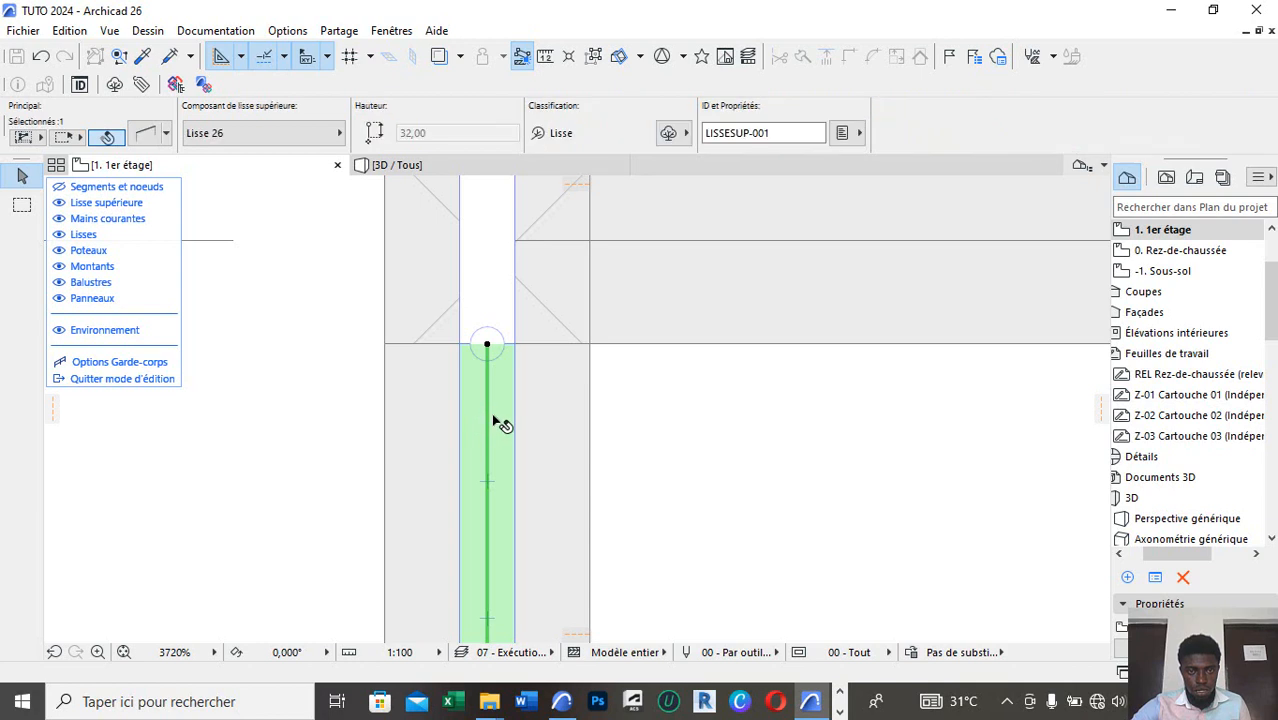
{"action": "left_click", "coordinate": [495, 343]}
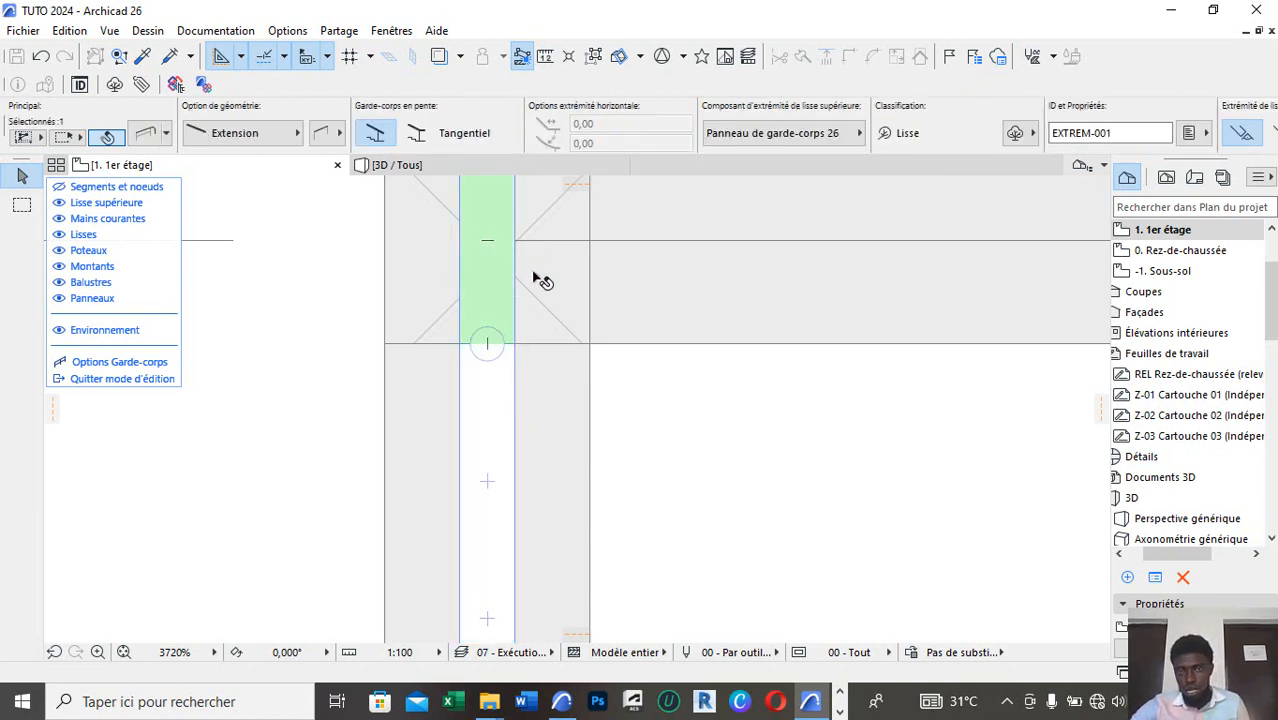
{"action": "key", "text": "Delete"}
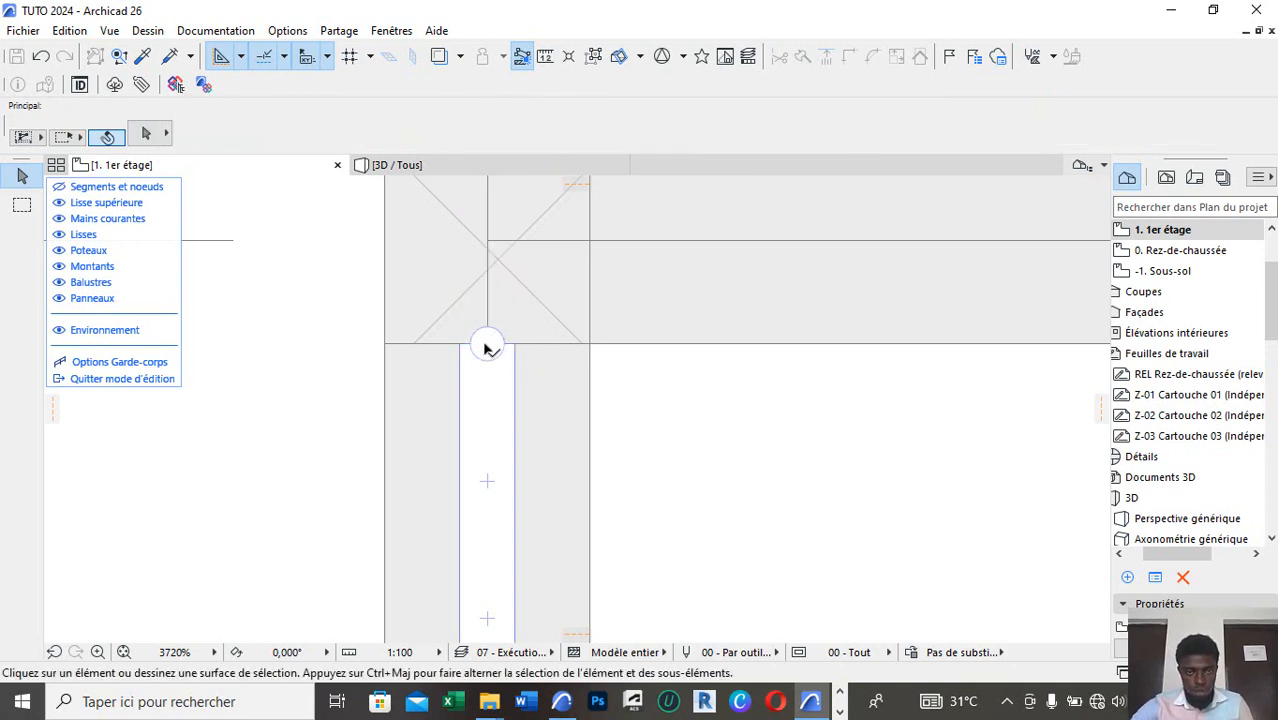
Remove the railing's end post at the column at axes 1/B, leave the railing's edit mode and deselect it.
{"action": "left_click", "coordinate": [487, 345]}
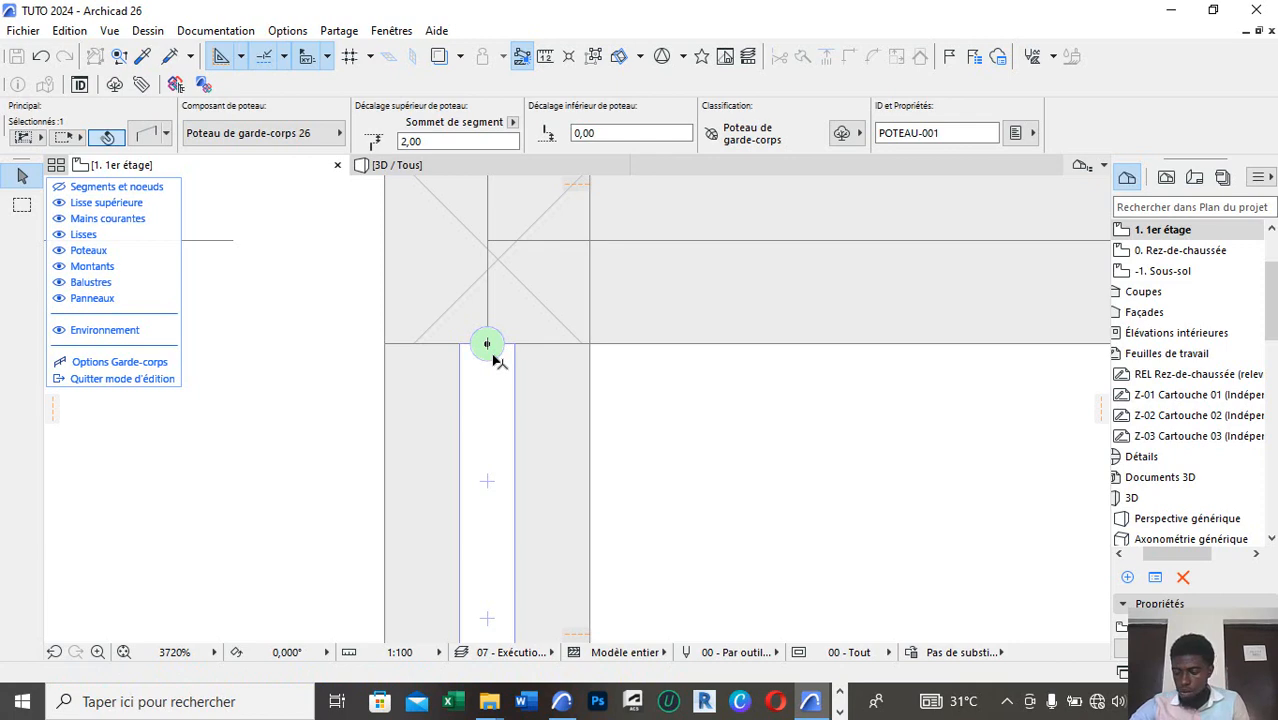
{"action": "key", "text": "Escape"}
{"action": "scroll", "coordinate": [414, 357], "scroll_direction": "down", "scroll_amount": 6}
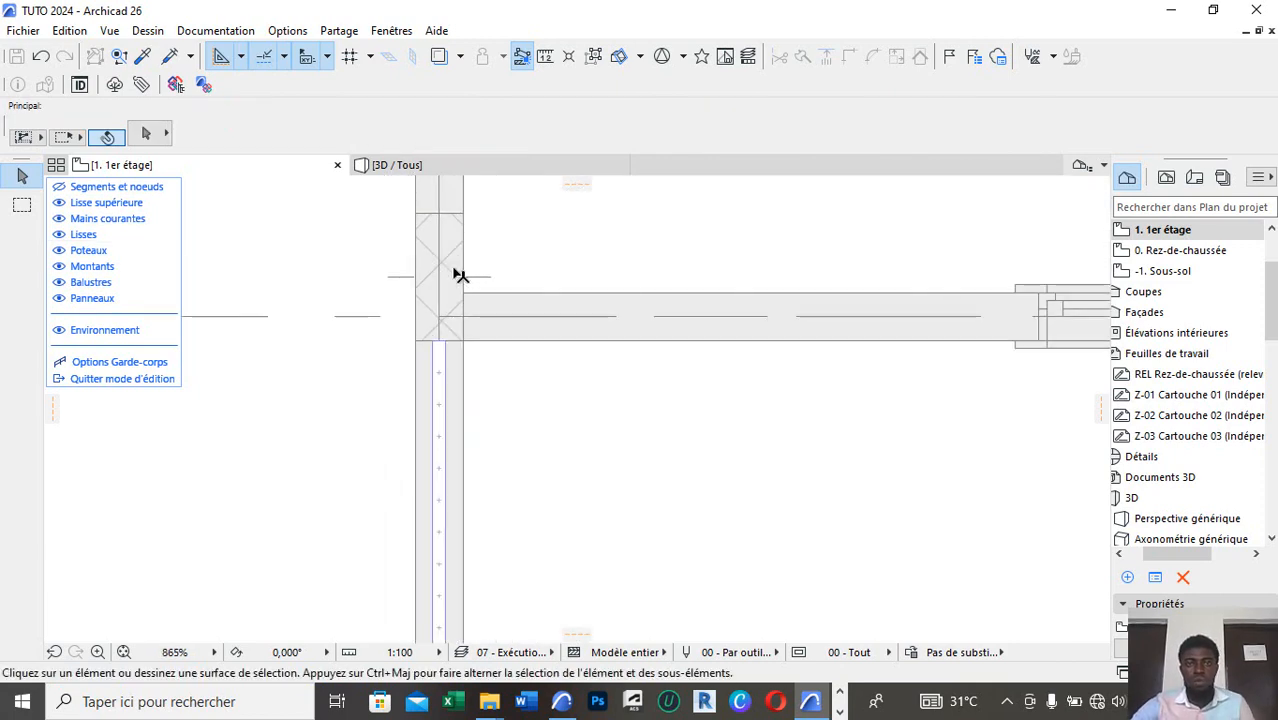
{"action": "key", "text": "Escape"}
{"action": "scroll", "coordinate": [448, 328], "scroll_direction": "down", "scroll_amount": 5}
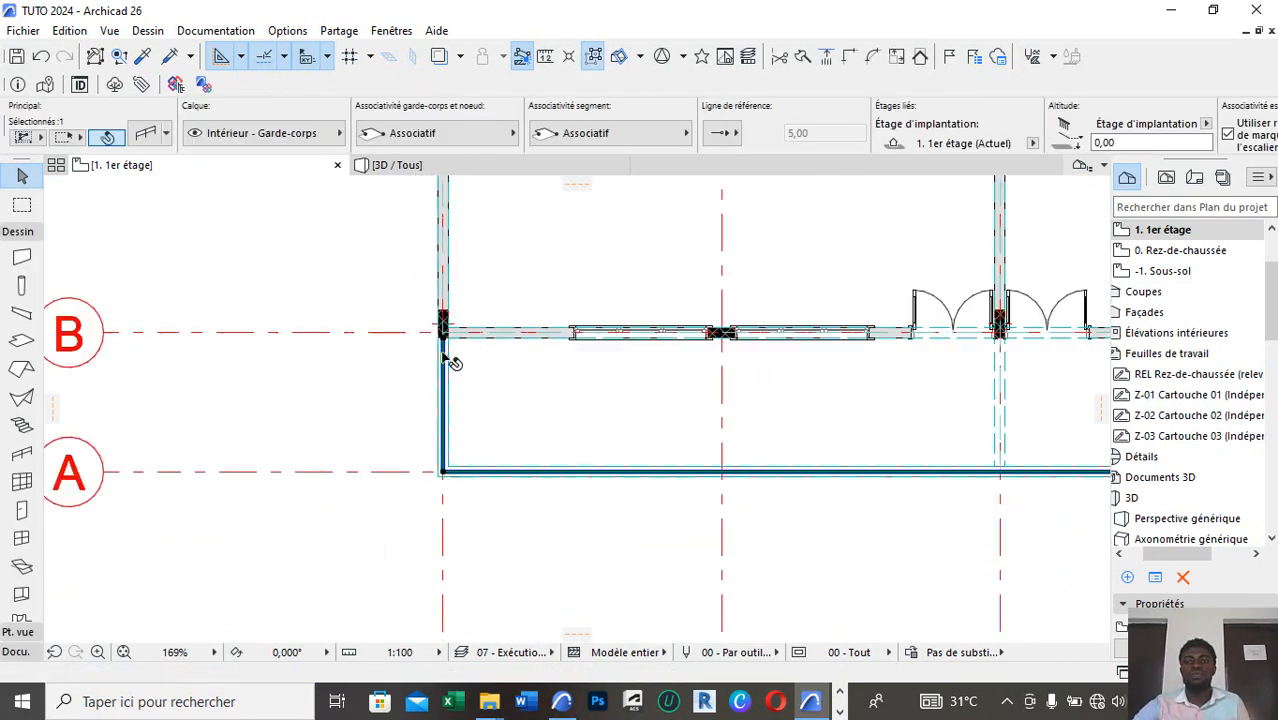
{"action": "scroll", "coordinate": [443, 340], "scroll_direction": "down", "scroll_amount": 1}
{"action": "left_click", "coordinate": [690, 253]}
Review the whole two-storey building and its gallery railing from both ends in the 3D view.
{"action": "left_click", "coordinate": [432, 167]}
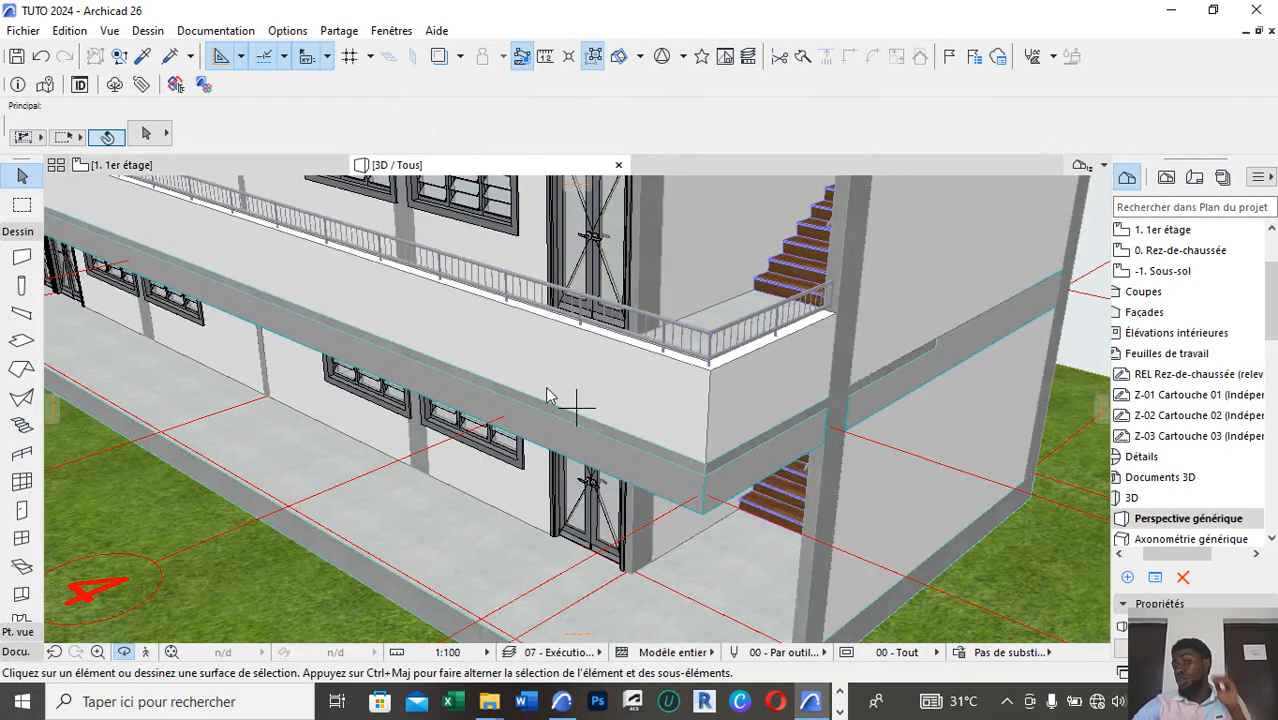
{"action": "scroll", "coordinate": [547, 395], "scroll_direction": "down", "scroll_amount": 10}
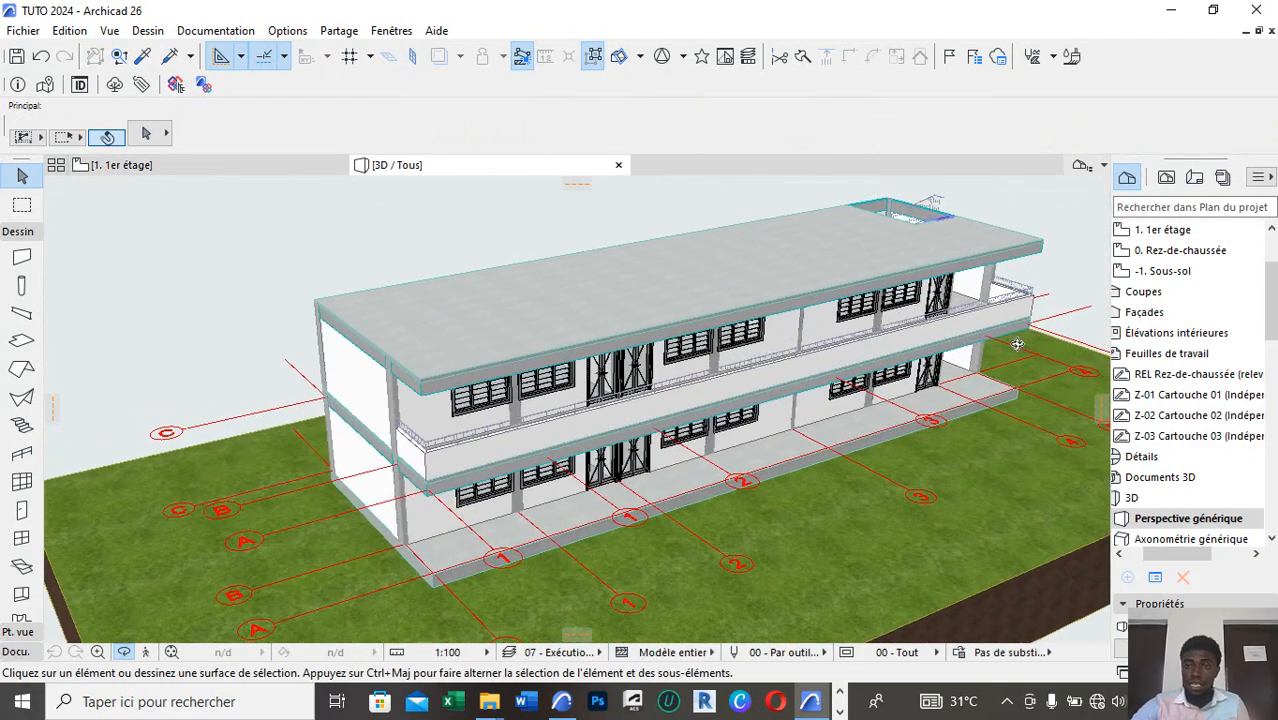
{"action": "middle_click_drag", "start_coordinate": [1017, 344], "coordinate": [793, 382], "text": "shift"}
{"action": "scroll", "coordinate": [800, 404], "scroll_direction": "down", "scroll_amount": 3}
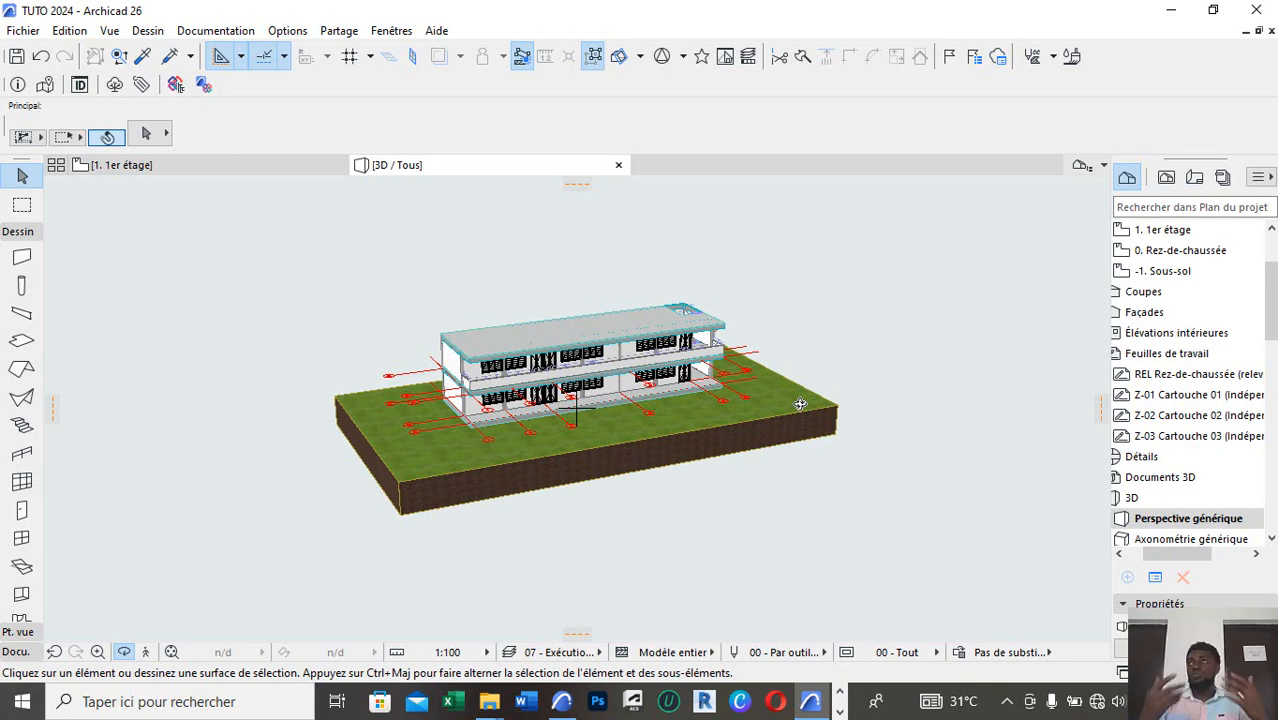
{"action": "scroll", "coordinate": [768, 440], "scroll_direction": "up", "scroll_amount": 3}
{"action": "middle_click_drag", "start_coordinate": [802, 319], "coordinate": [672, 323], "text": "shift"}
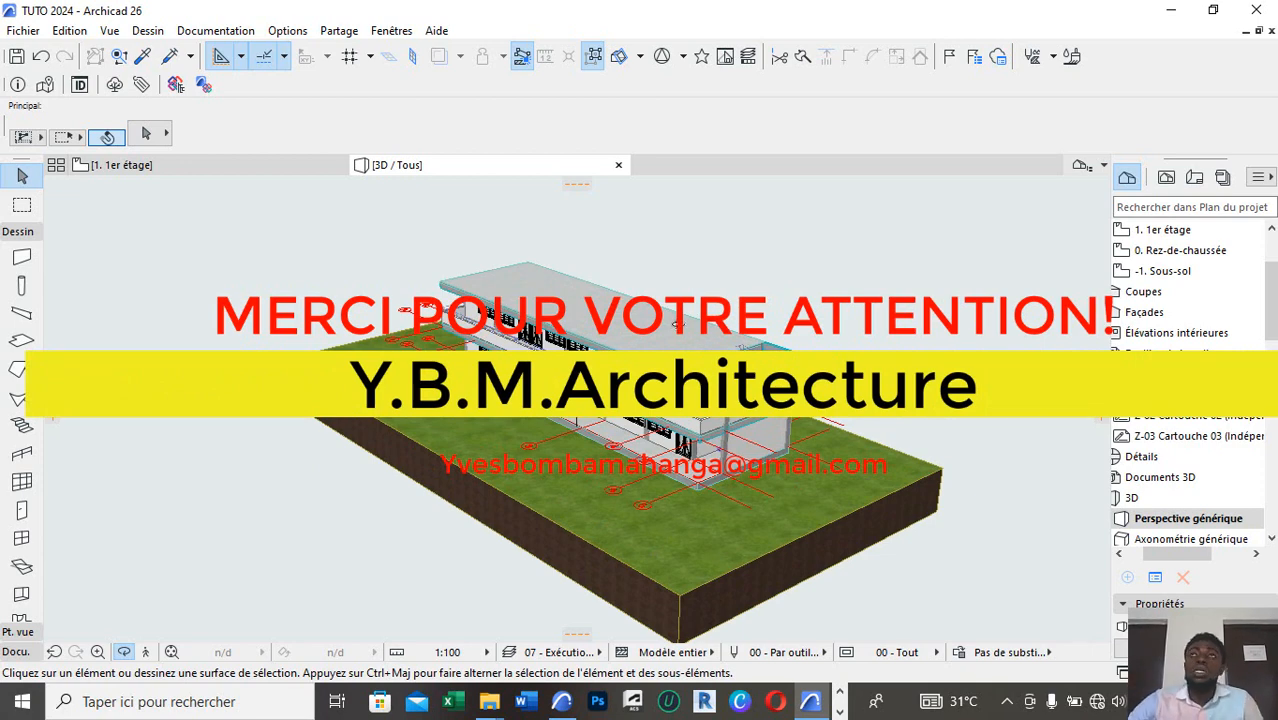
{"action": "scroll", "coordinate": [828, 246], "scroll_direction": "up", "scroll_amount": 1}
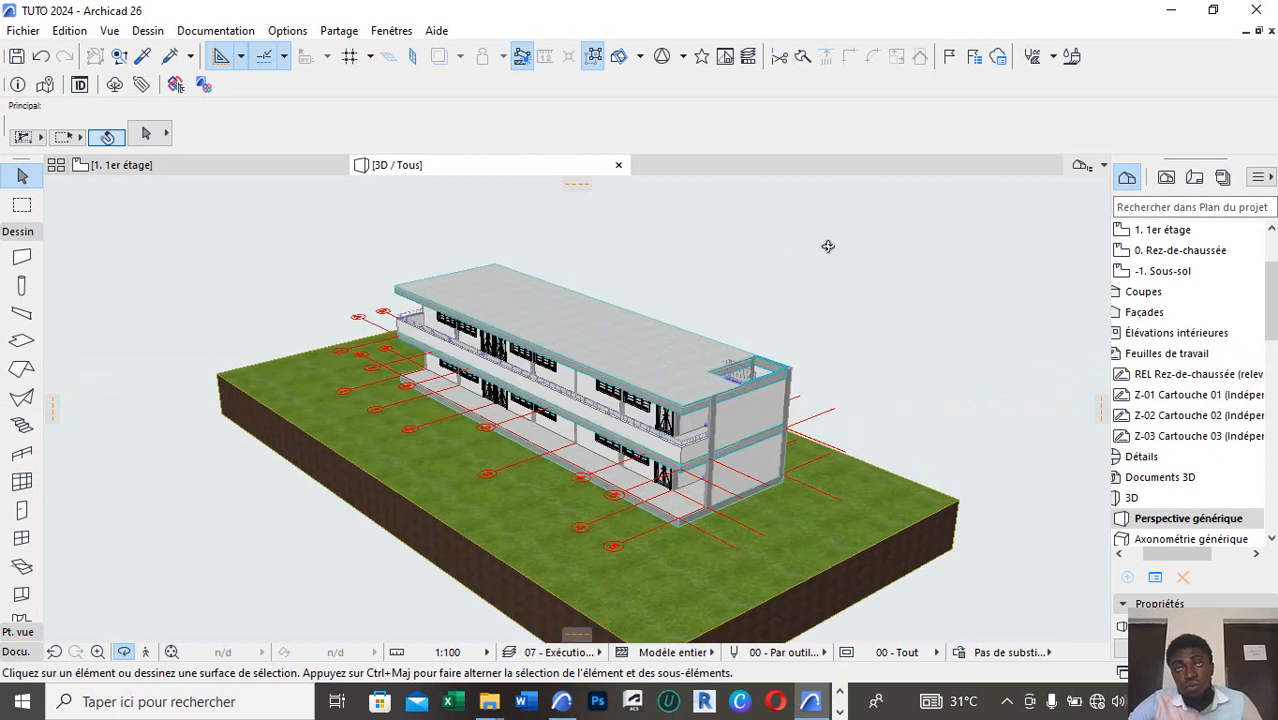
{"action": "scroll", "coordinate": [828, 246], "scroll_direction": "down", "scroll_amount": 2}
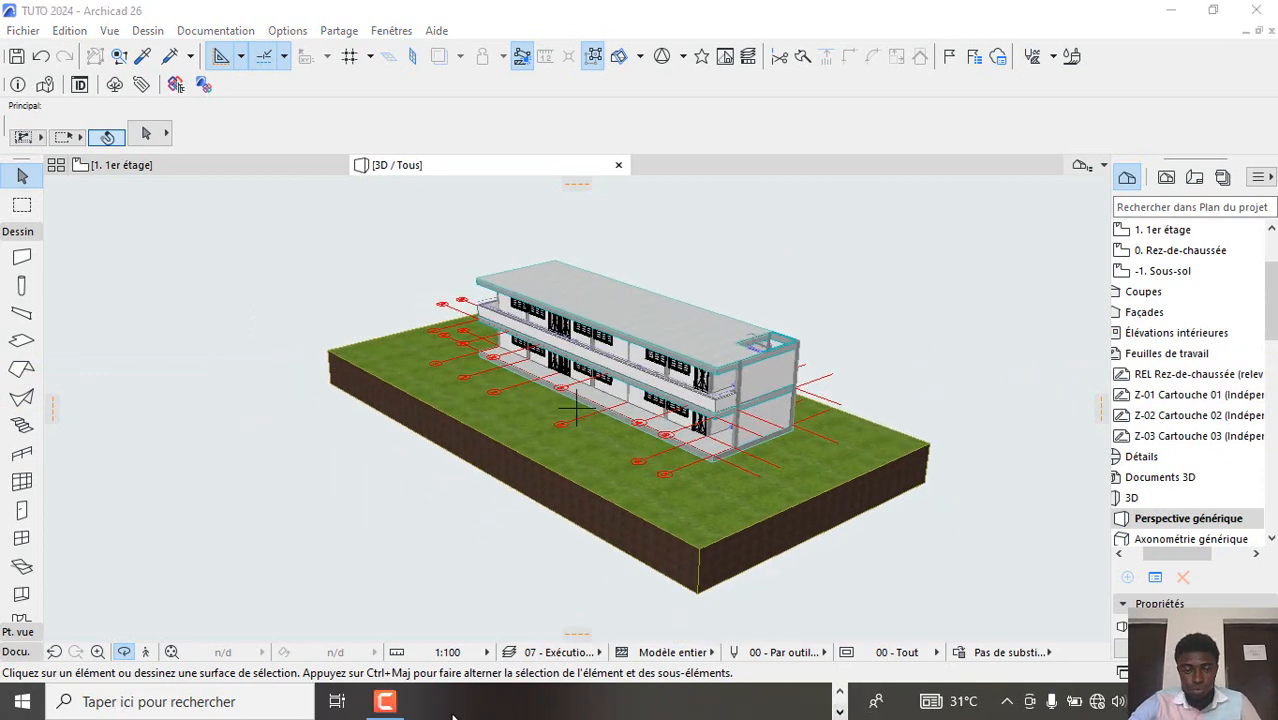